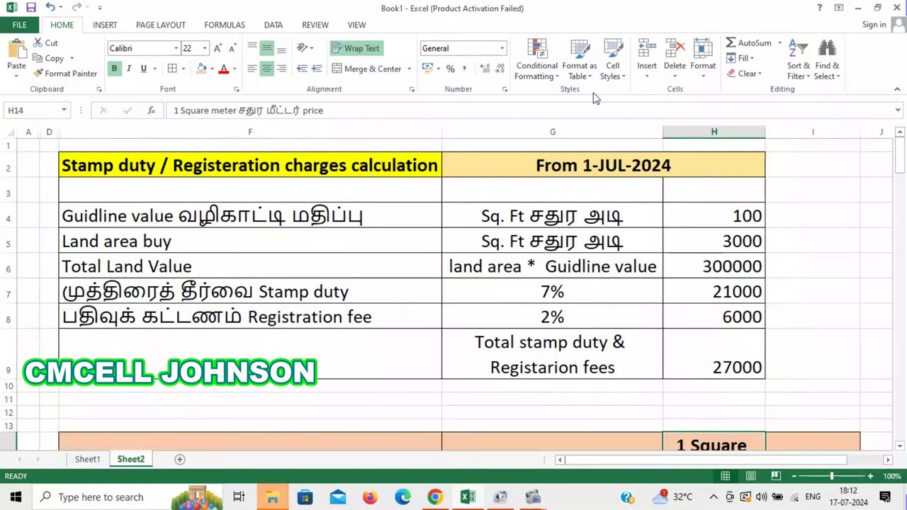
# Step: Switch to Chrome and look through the YouTube channel's created playlists, then highlight the channel's video count
pyautogui.click(435, 497)
pyautogui.click(650, 278)
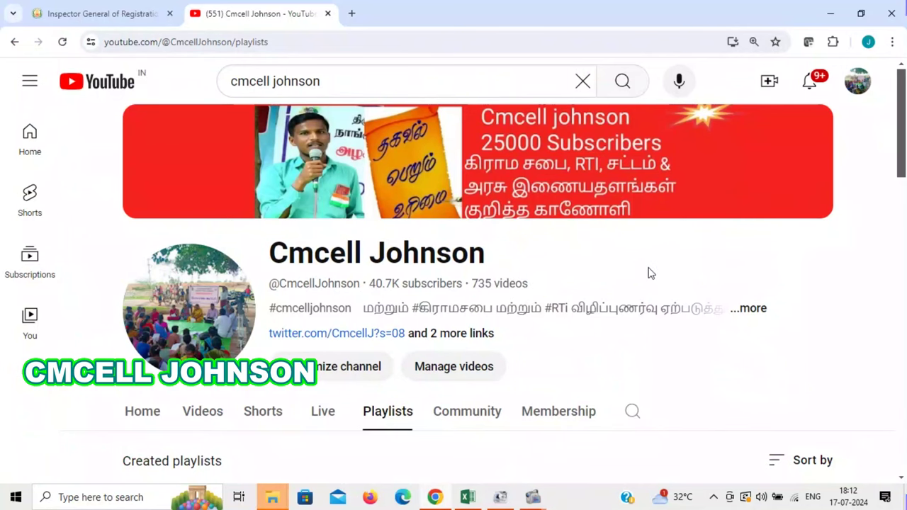
pyautogui.scroll(-1, 715, 284)
pyautogui.scroll(-3, 714, 283)
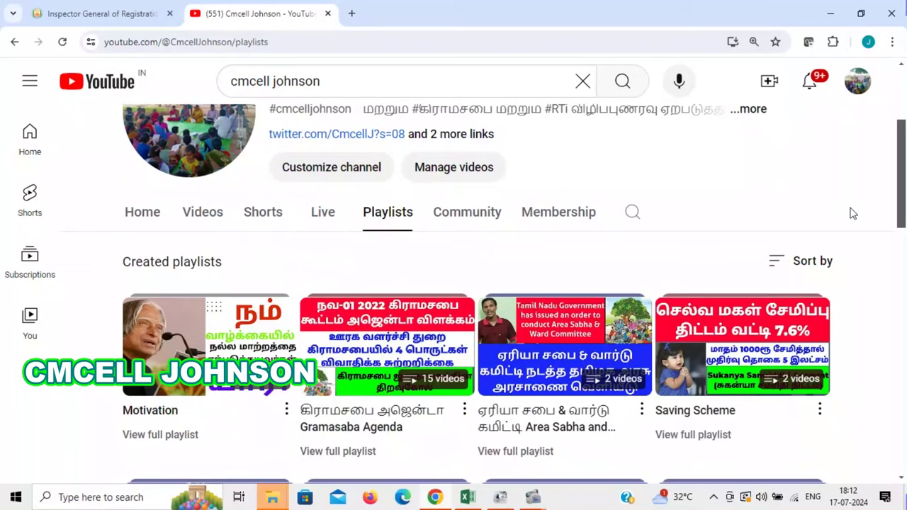
pyautogui.scroll(-4, 853, 213)
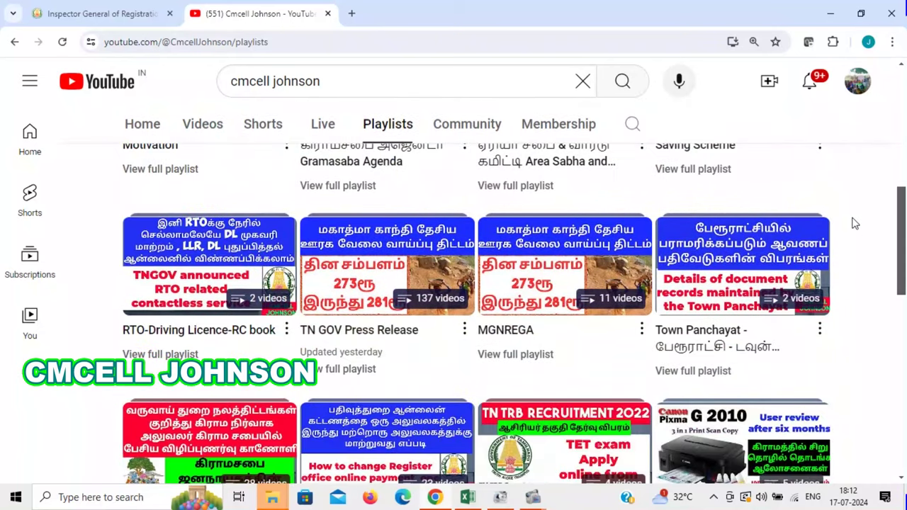
pyautogui.scroll(-3, 855, 223)
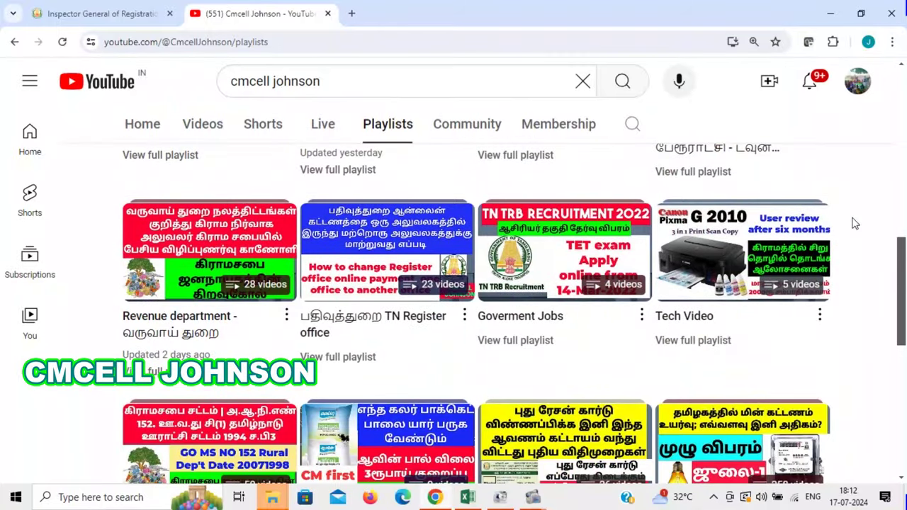
pyautogui.scroll(-3, 854, 224)
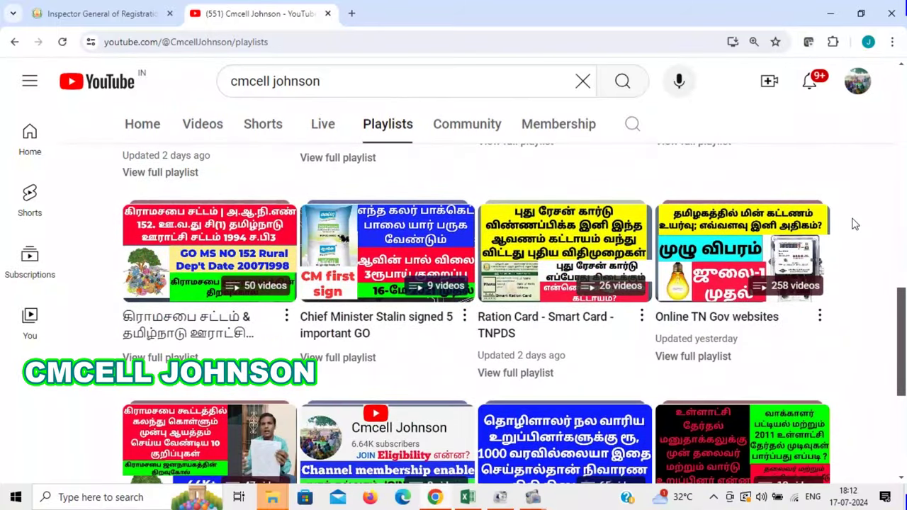
pyautogui.scroll(-2, 854, 224)
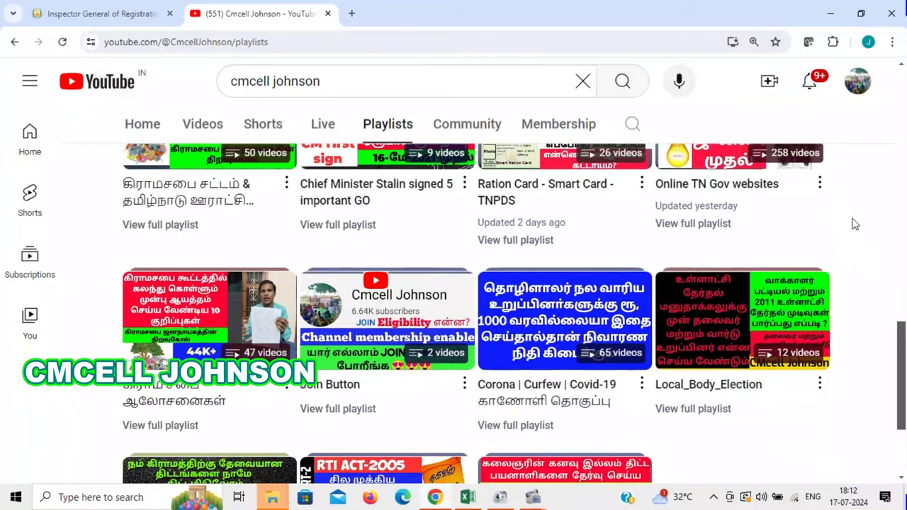
pyautogui.scroll(-3, 855, 224)
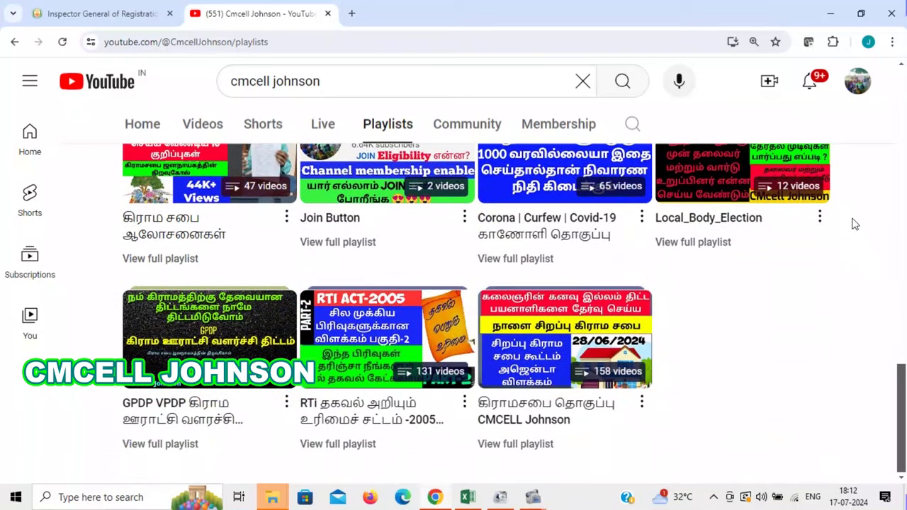
pyautogui.scroll(15, 855, 224)
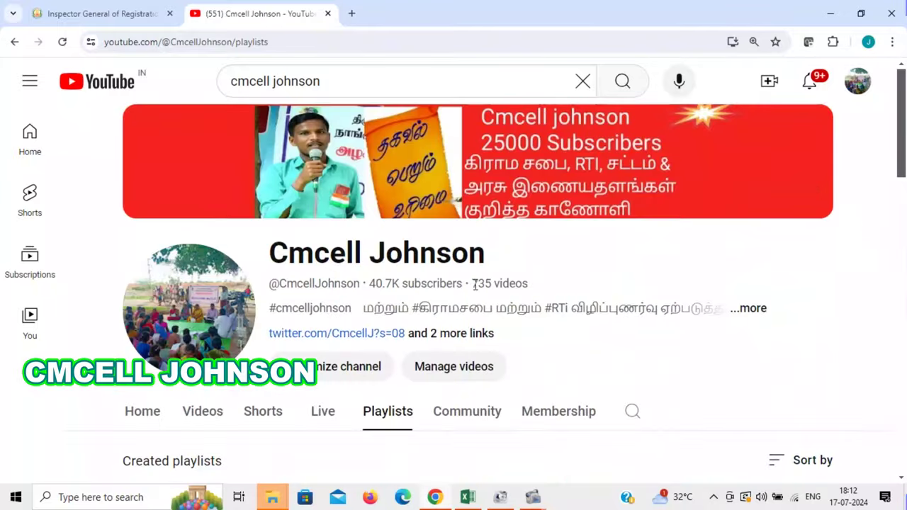
pyautogui.moveTo(474, 285); pyautogui.dragTo(547, 287)
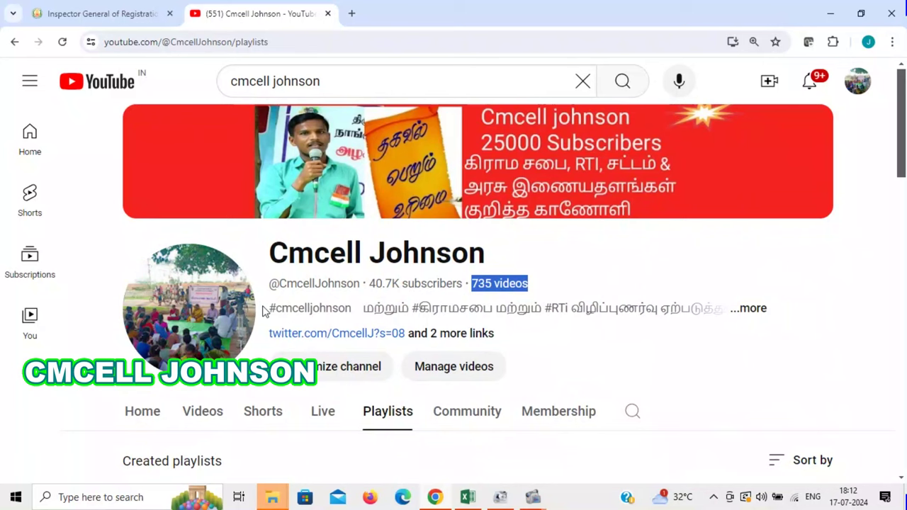
# Step: Switch to Excel and, on Sheet1, examine the stamp duty and registration fee headings and the rates for sale deeds (கிரையம்)
pyautogui.click(467, 499)
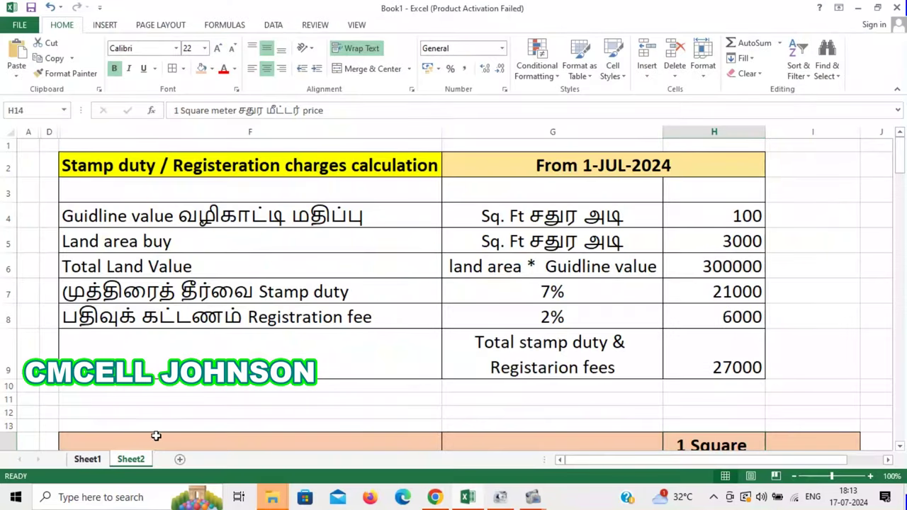
pyautogui.click(87, 459)
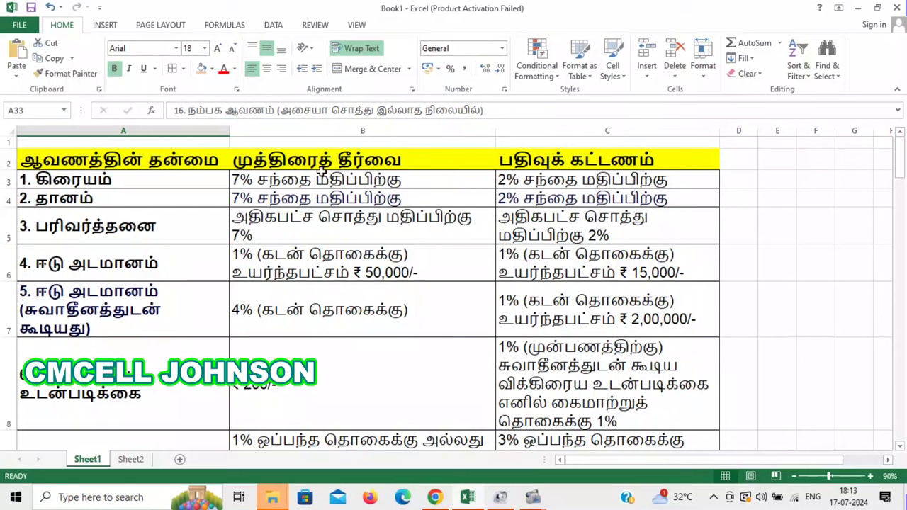
pyautogui.click(369, 159)
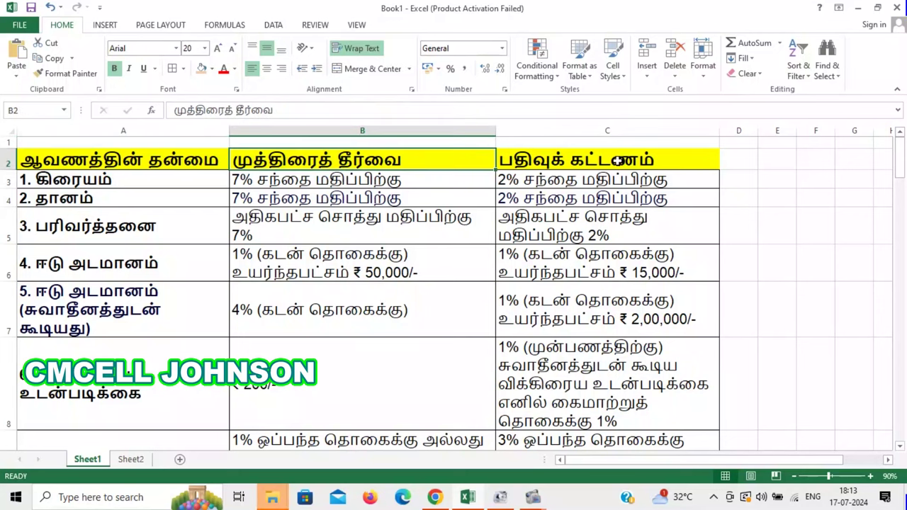
pyautogui.click(619, 160)
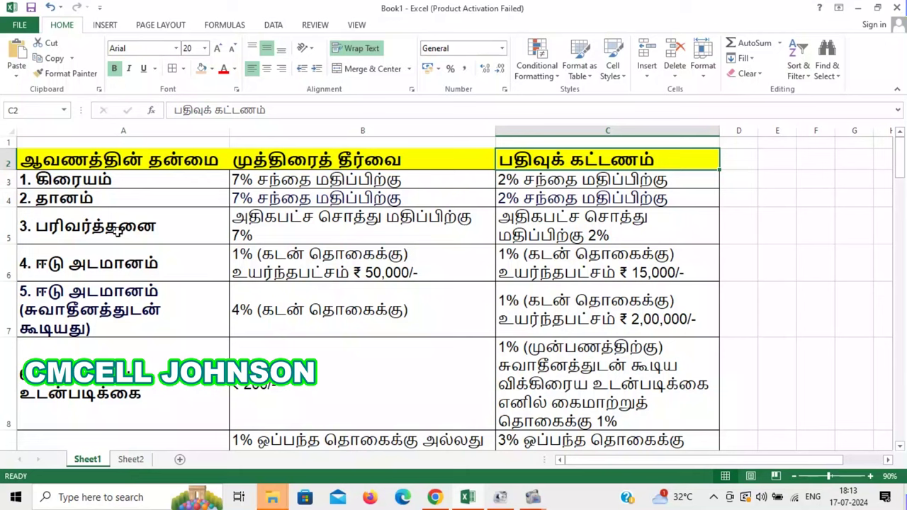
pyautogui.click(119, 179)
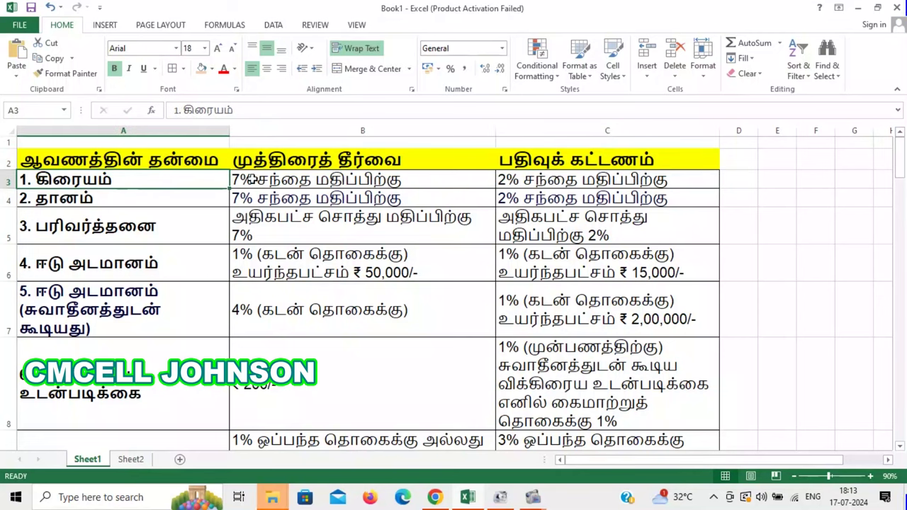
pyautogui.click(349, 179)
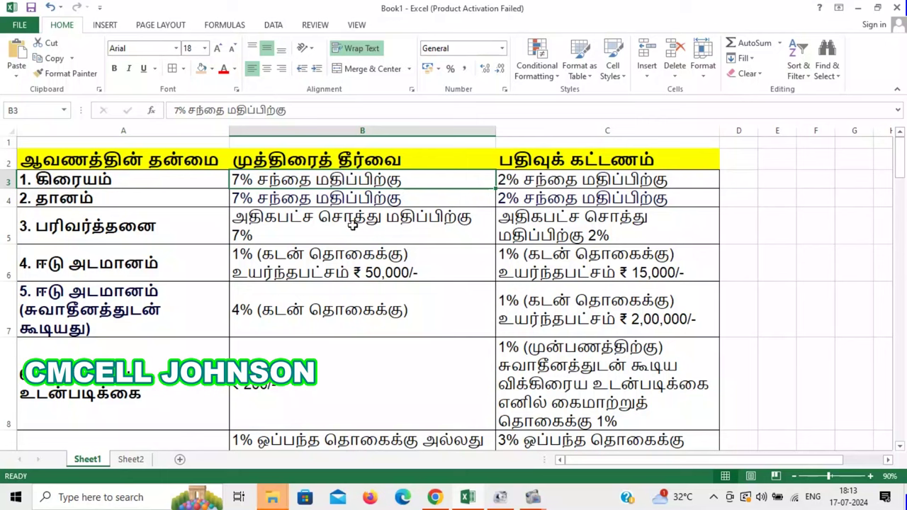
pyautogui.click(362, 160)
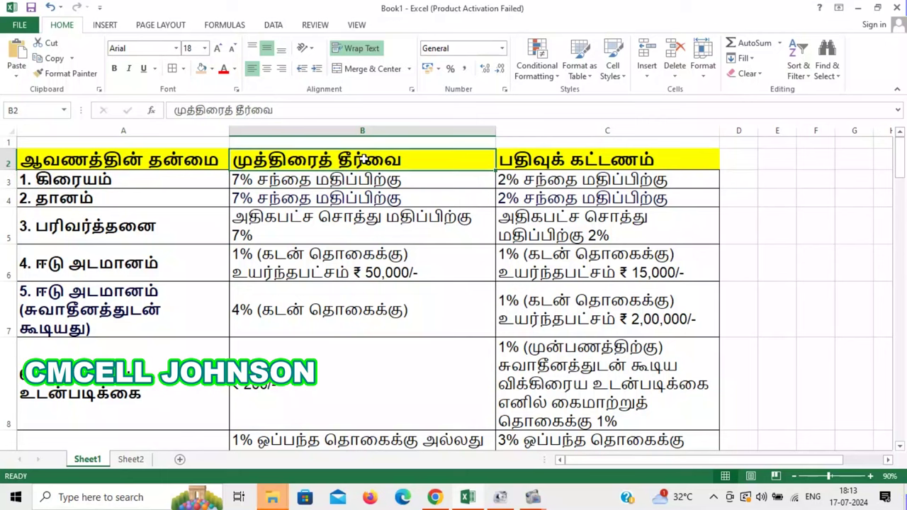
pyautogui.click(561, 161)
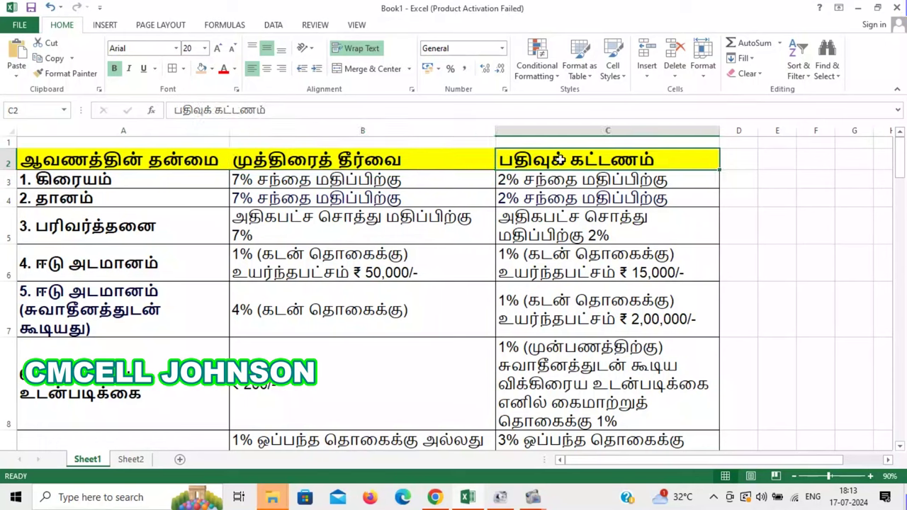
pyautogui.click(539, 183)
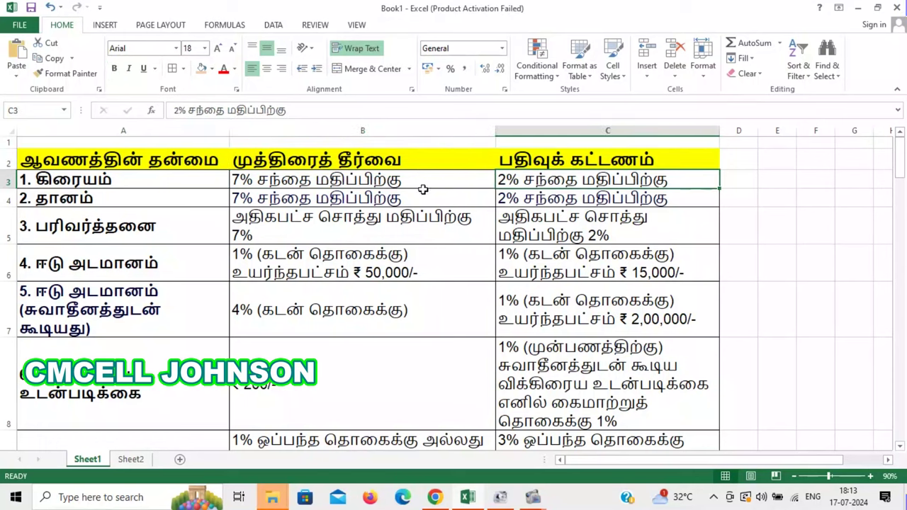
# Step: Examine the Sheet1 charges for gift deeds (தானம்) and exchange deeds (பரிவர்த்தனை) in rows 4 and 5
pyautogui.click(81, 202)
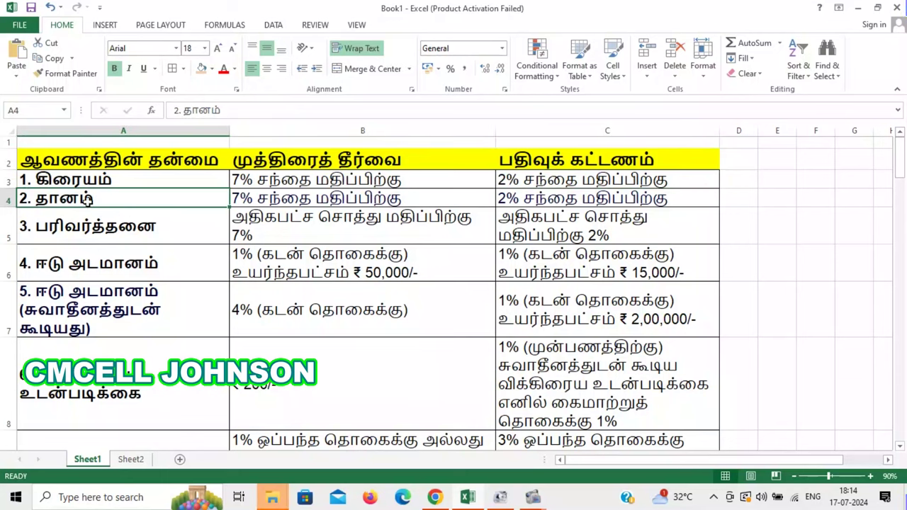
pyautogui.click(322, 198)
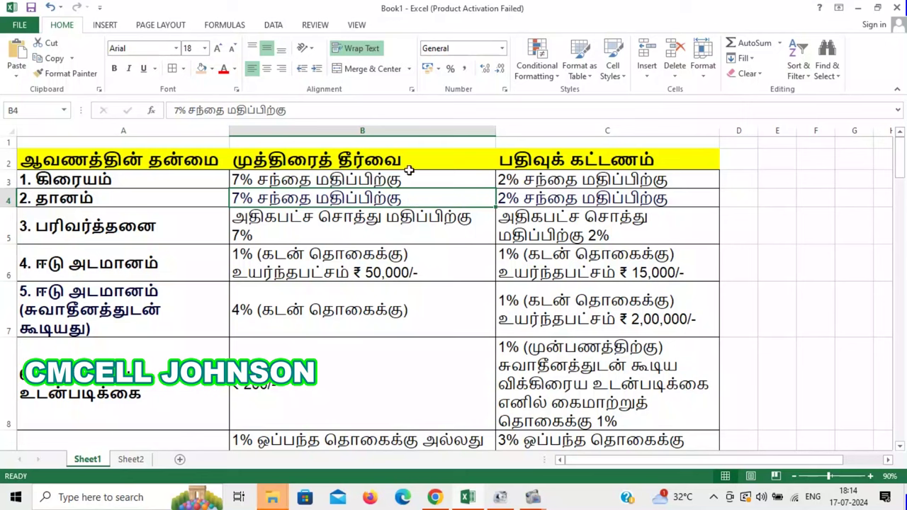
pyautogui.click(551, 199)
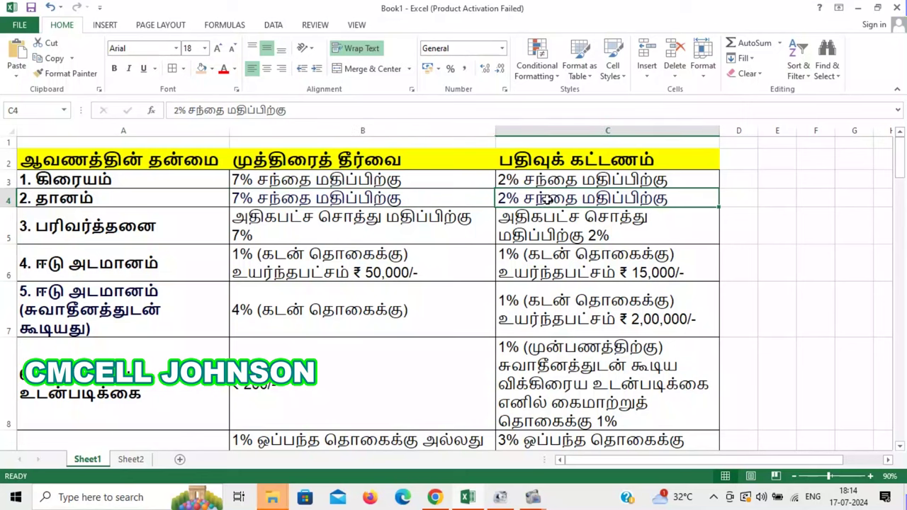
pyautogui.click(146, 227)
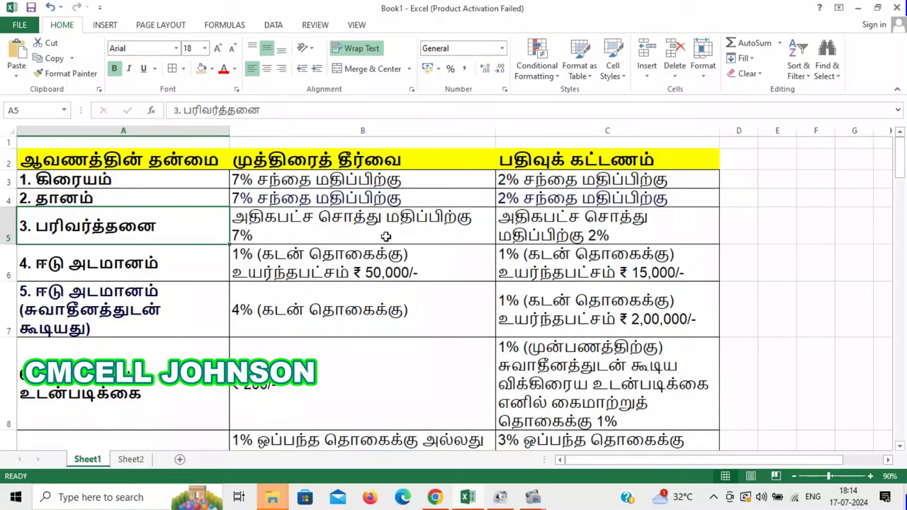
pyautogui.click(347, 225)
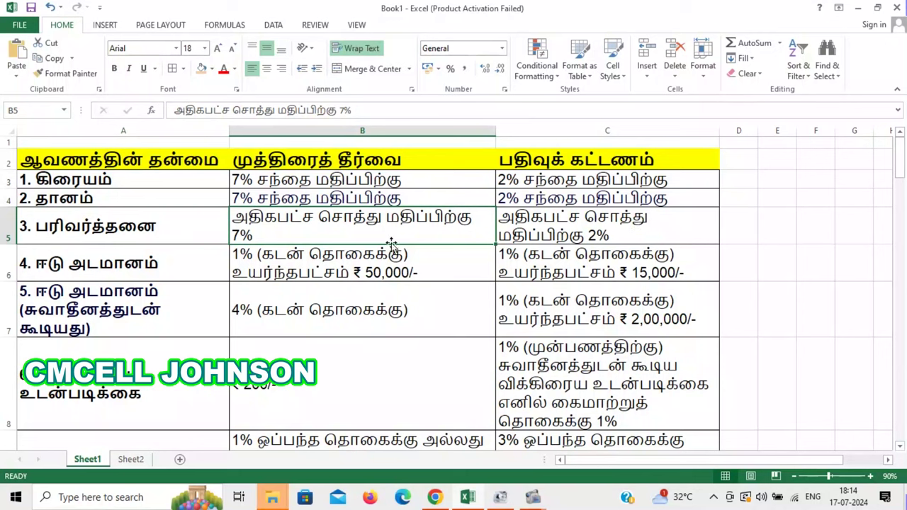
# Step: Compare the stamp duty and registration fee limits for simple mortgage deeds (ஈடு அடமானம்) in row 6
pyautogui.click(142, 255)
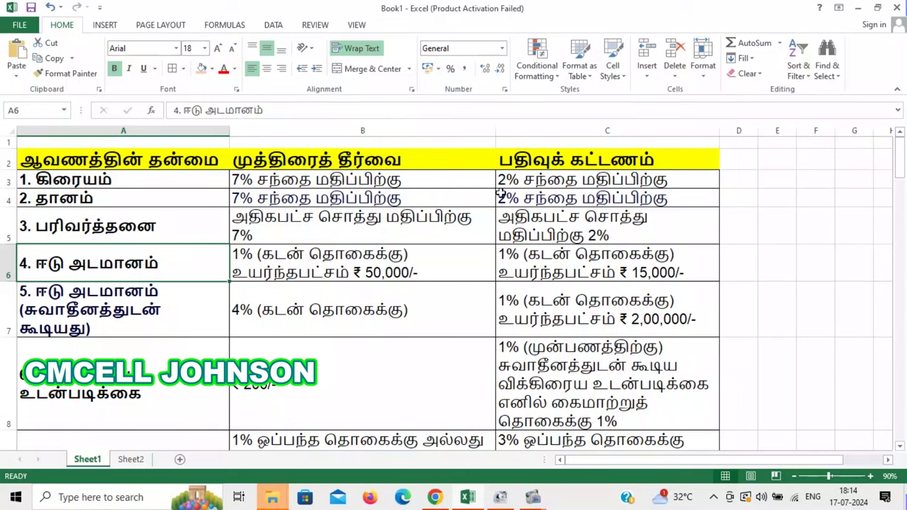
pyautogui.click(578, 271)
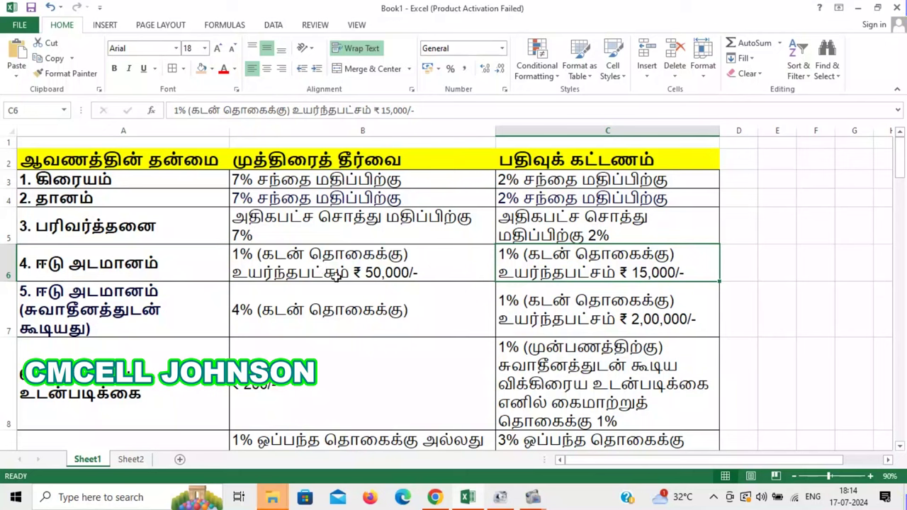
pyautogui.click(392, 276)
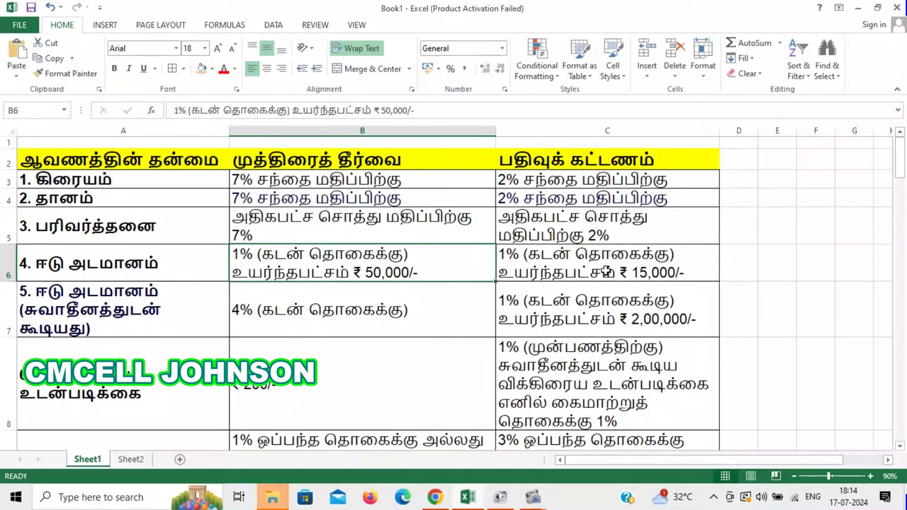
pyautogui.click(618, 271)
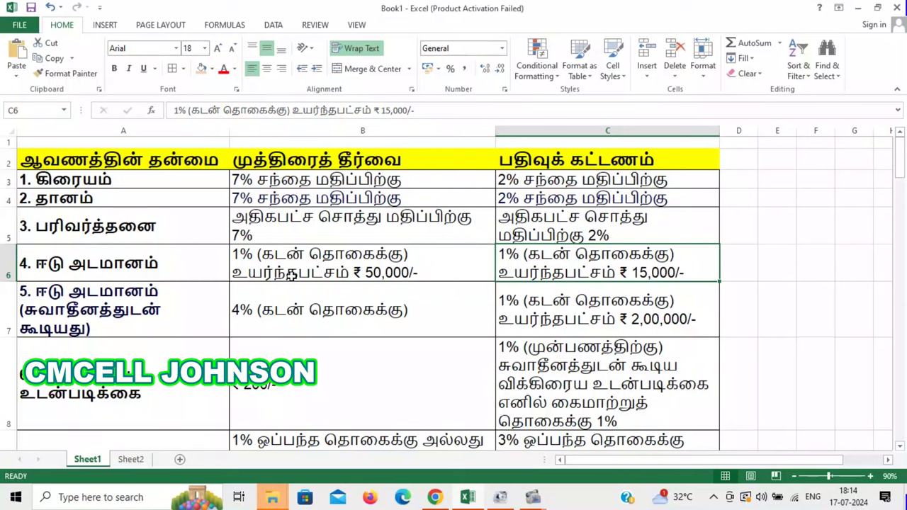
pyautogui.click(389, 269)
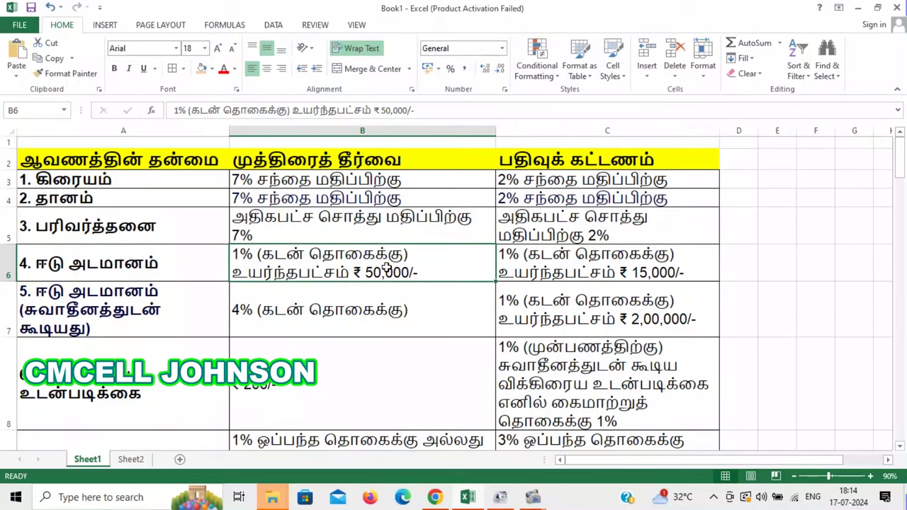
pyautogui.click(662, 269)
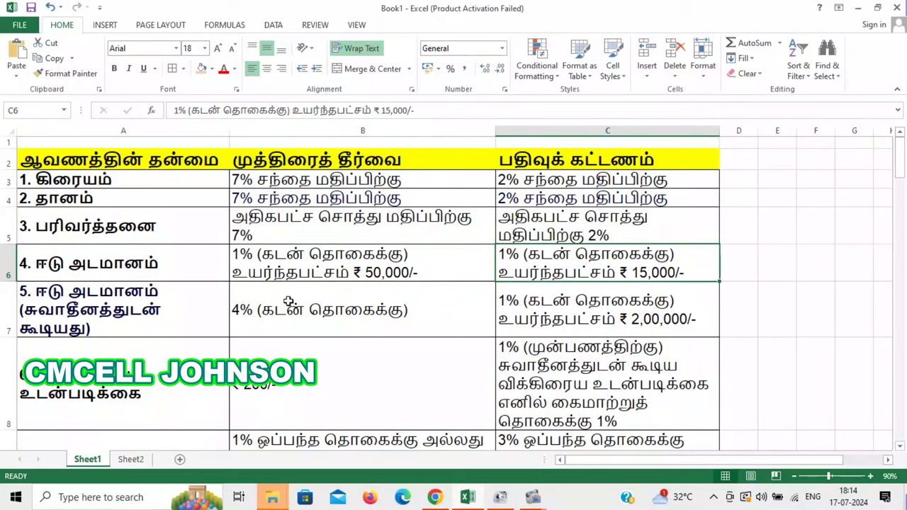
# Step: Examine the charges for mortgage with possession, sale agreements and construction agreements in rows 7 to 9
pyautogui.scroll(-4, 176, 315)
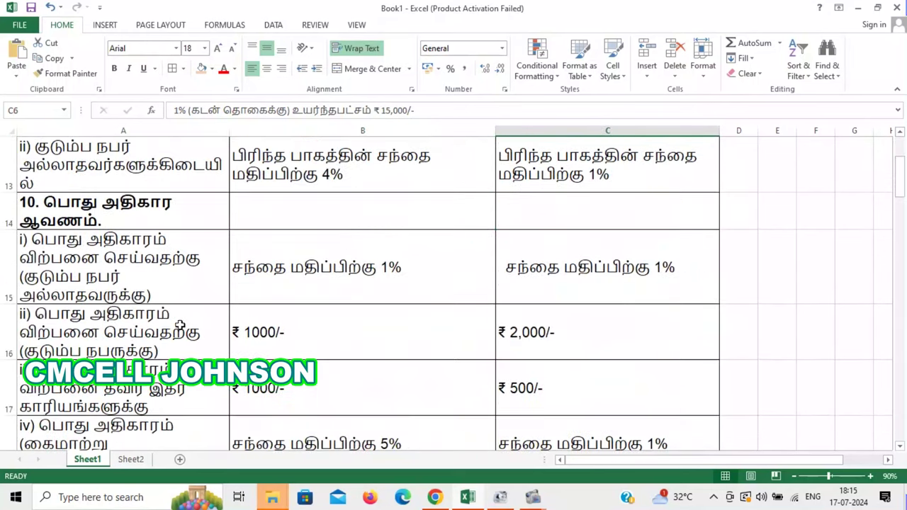
pyautogui.scroll(3, 155, 236)
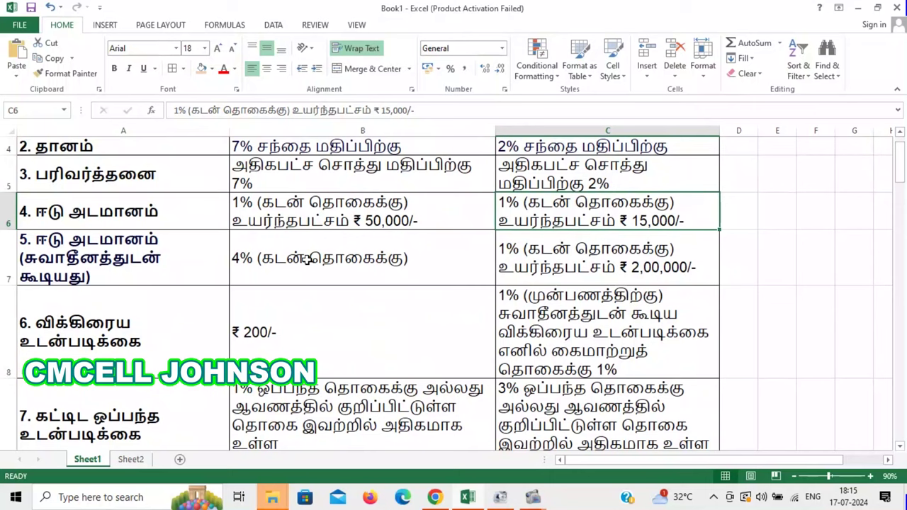
pyautogui.scroll(1, 589, 179)
pyautogui.scroll(-2, 590, 178)
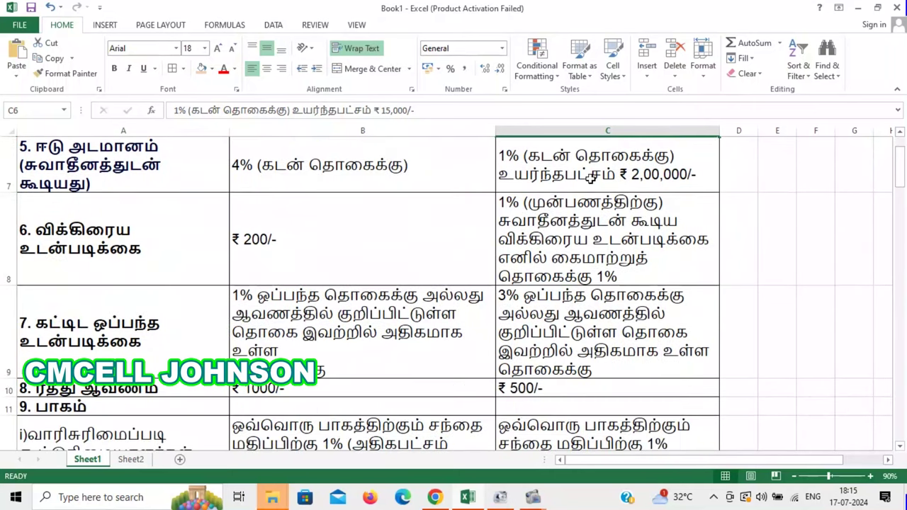
pyautogui.scroll(1, 545, 184)
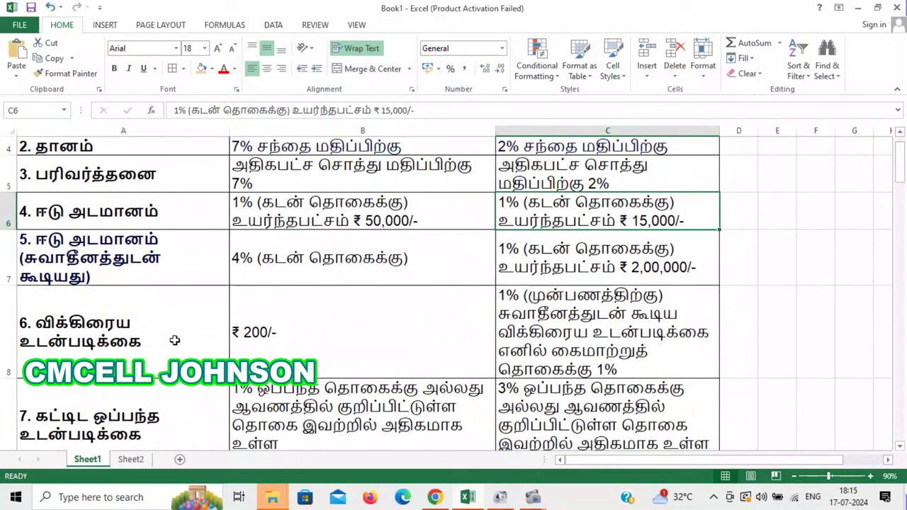
pyautogui.scroll(1, 329, 178)
pyautogui.scroll(-1, 330, 189)
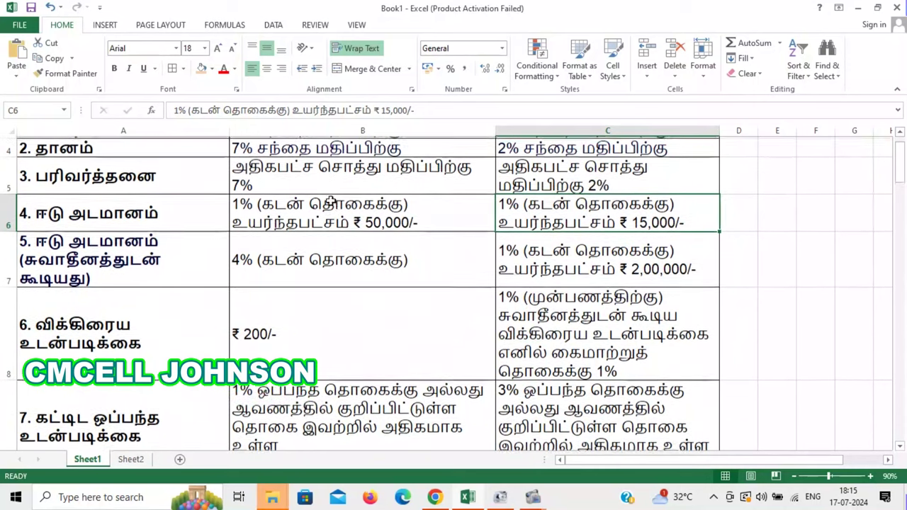
pyautogui.scroll(1, 620, 226)
pyautogui.scroll(-2, 596, 216)
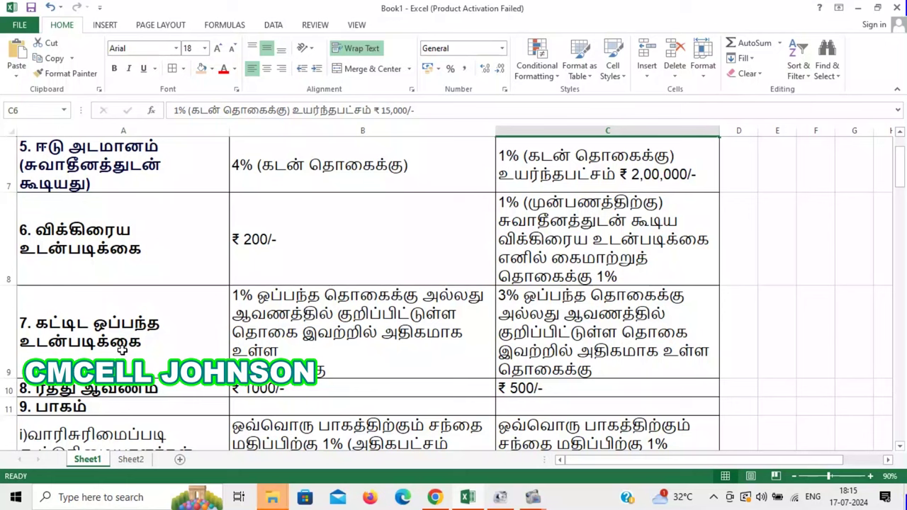
# Step: Examine the Sheet1 charges for construction agreements (கட்டிட ஒப்பந்த உடன்படிக்கை) and cancellation deeds (ரத்து ஆவணம்) in rows 9 and 10
pyautogui.click(122, 349)
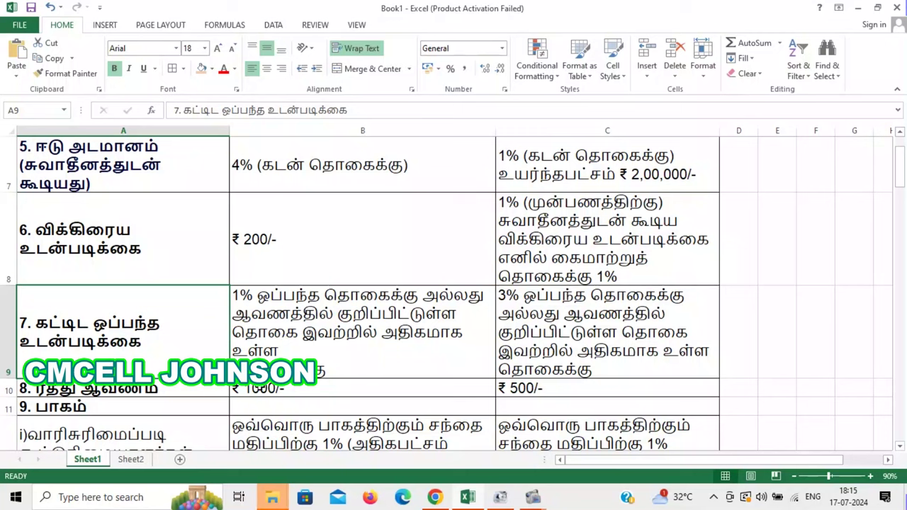
pyautogui.click(330, 390)
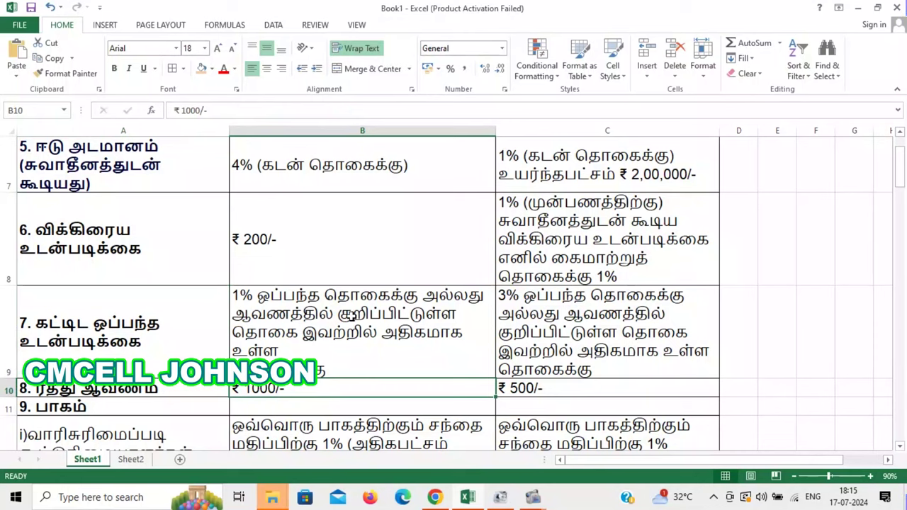
pyautogui.scroll(2, 354, 322)
pyautogui.scroll(-3, 353, 322)
pyautogui.scroll(-1, 353, 323)
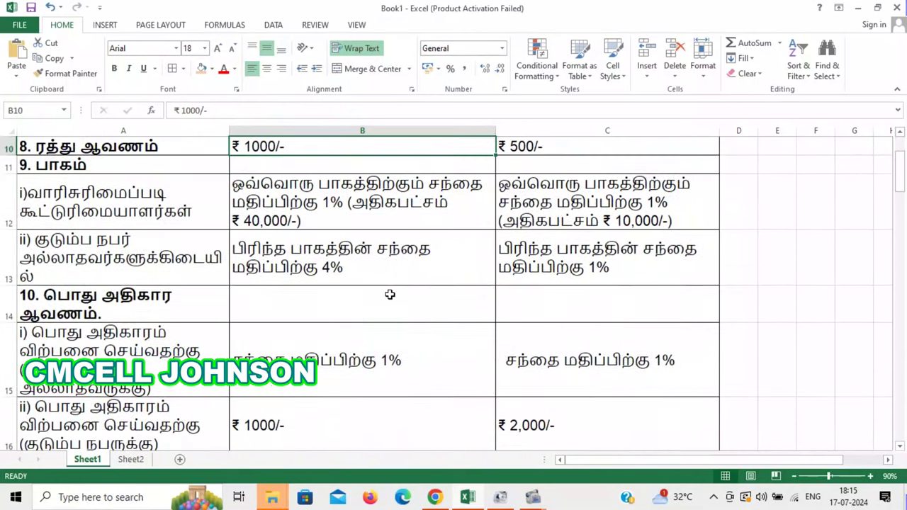
pyautogui.click(532, 147)
pyautogui.click(427, 148)
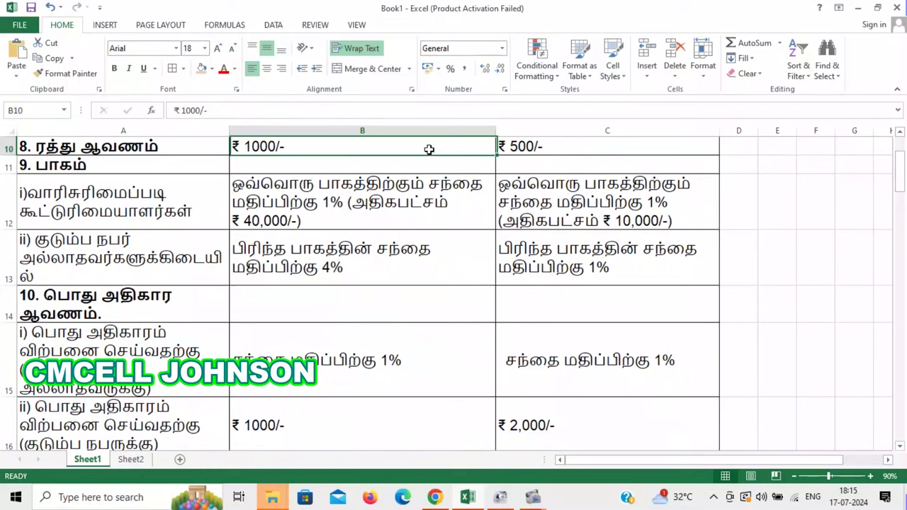
pyautogui.click(541, 146)
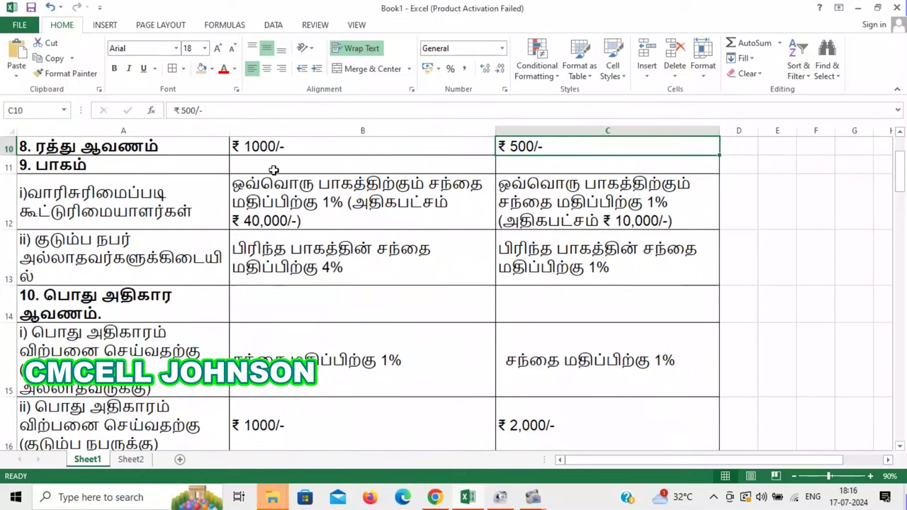
# Step: Compare the partition deed (பாகம்) charges for legal-heir co-owners and for non-family members in rows 11 to 13
pyautogui.click(87, 166)
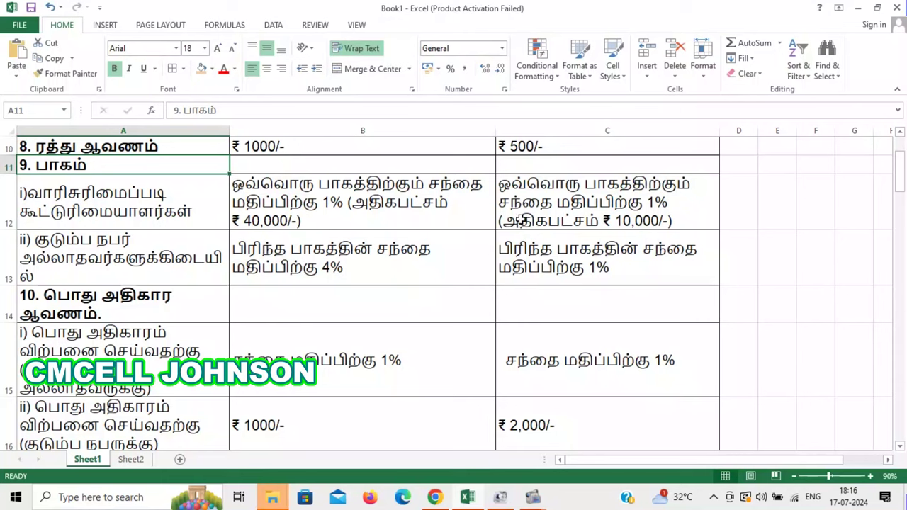
pyautogui.scroll(3, 540, 202)
pyautogui.scroll(-4, 540, 202)
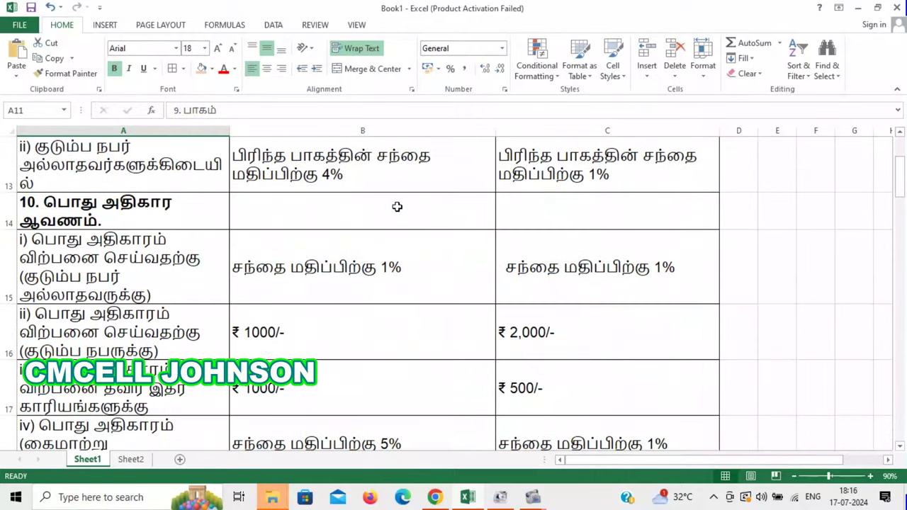
pyautogui.scroll(1, 280, 216)
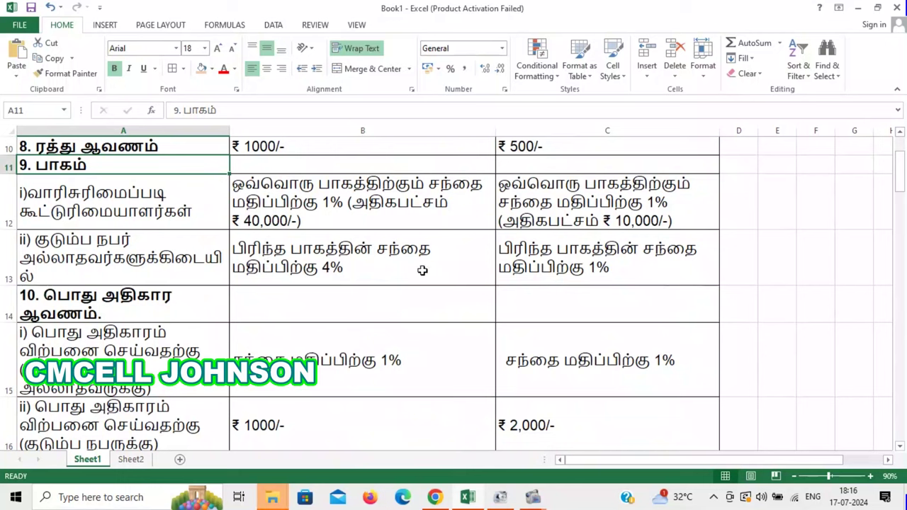
pyautogui.click(346, 269)
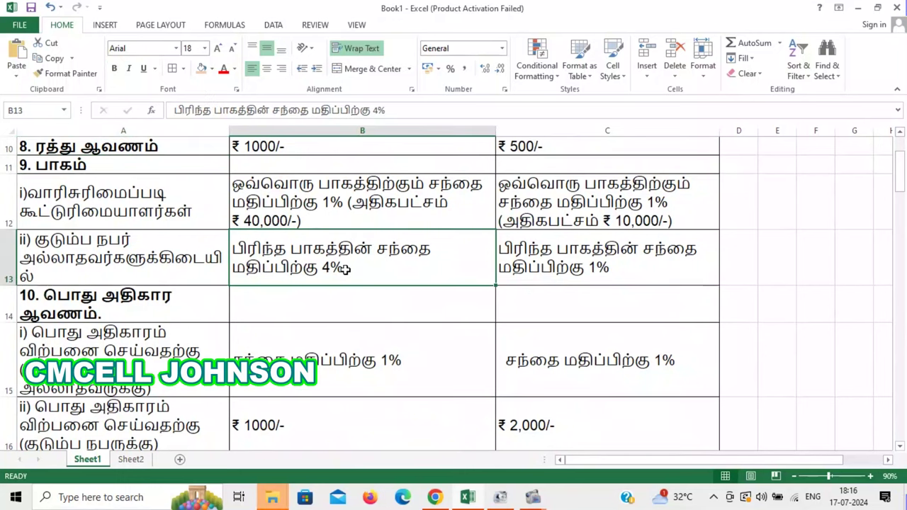
pyautogui.click(312, 211)
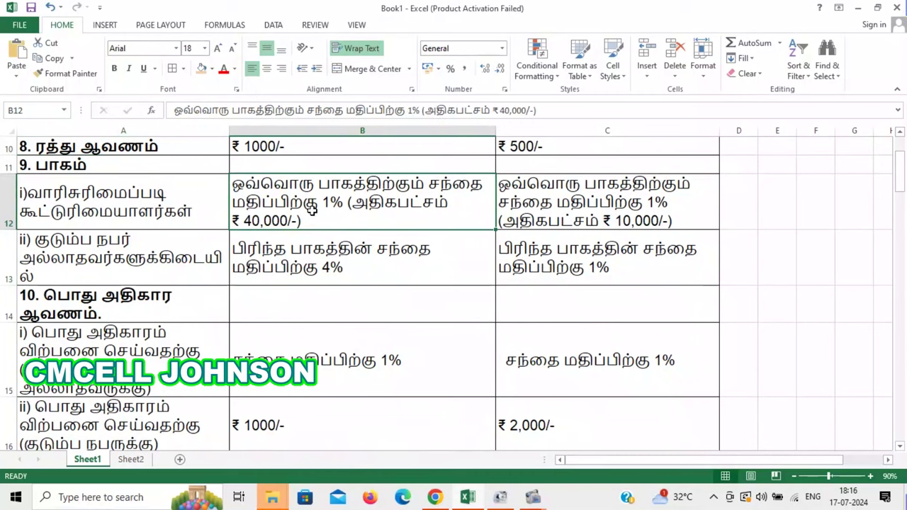
pyautogui.click(304, 264)
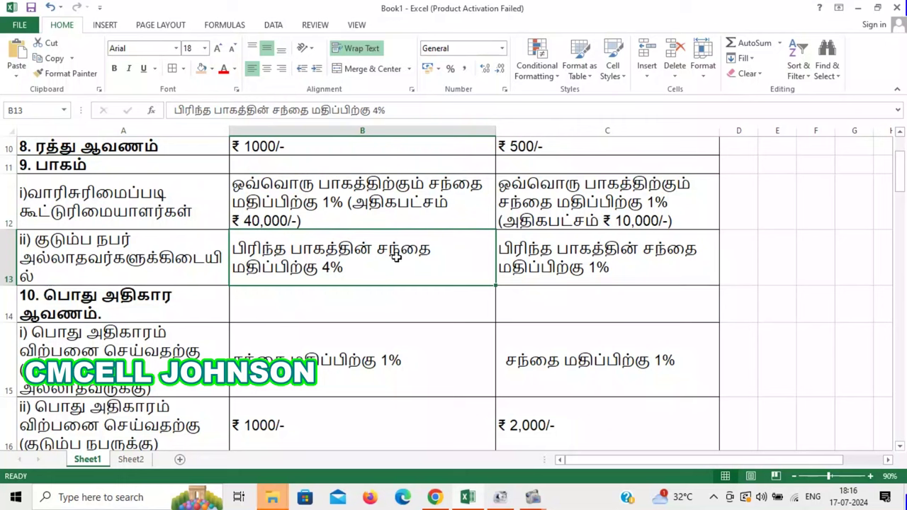
pyautogui.click(643, 268)
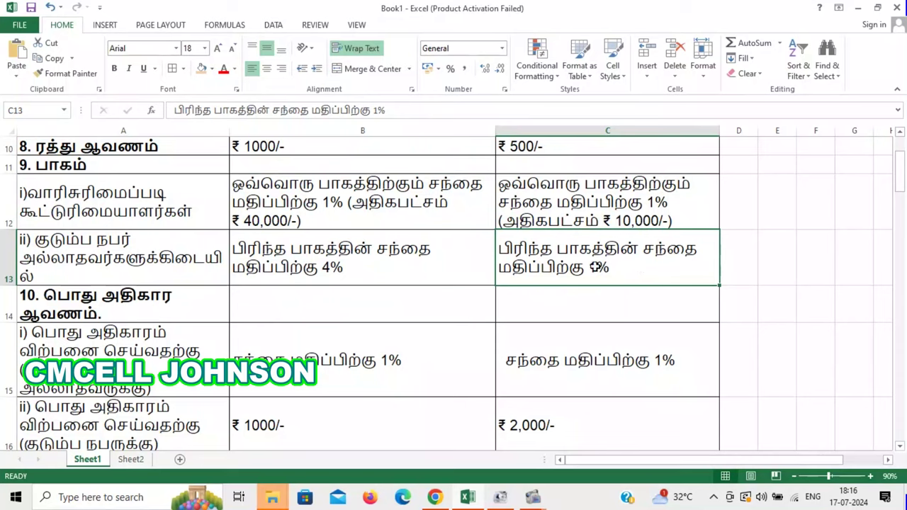
# Step: Examine the charges for power of attorney deeds (பொது அதிகார ஆவணம்) from row 14 and settlement deeds (தான செட்டில்மெண்ட்) from row 19
pyautogui.scroll(-1, 241, 314)
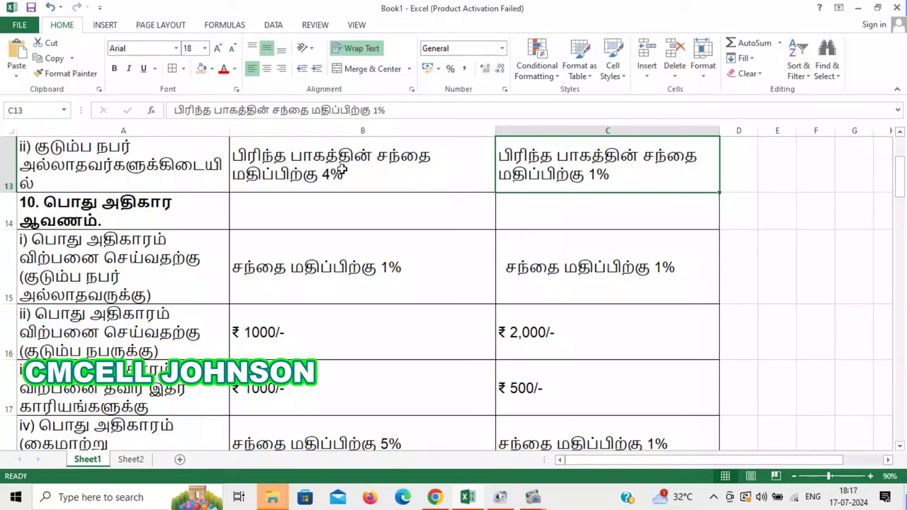
pyautogui.click(307, 330)
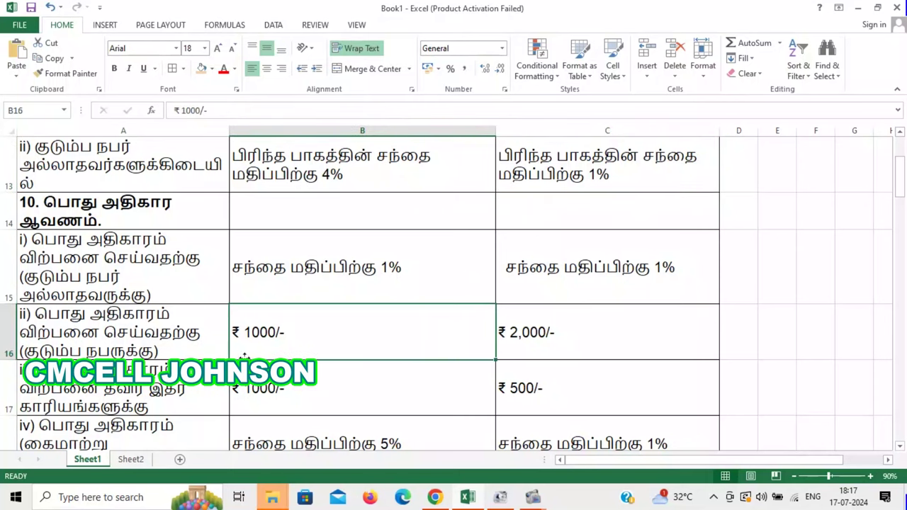
pyautogui.scroll(-3, 239, 358)
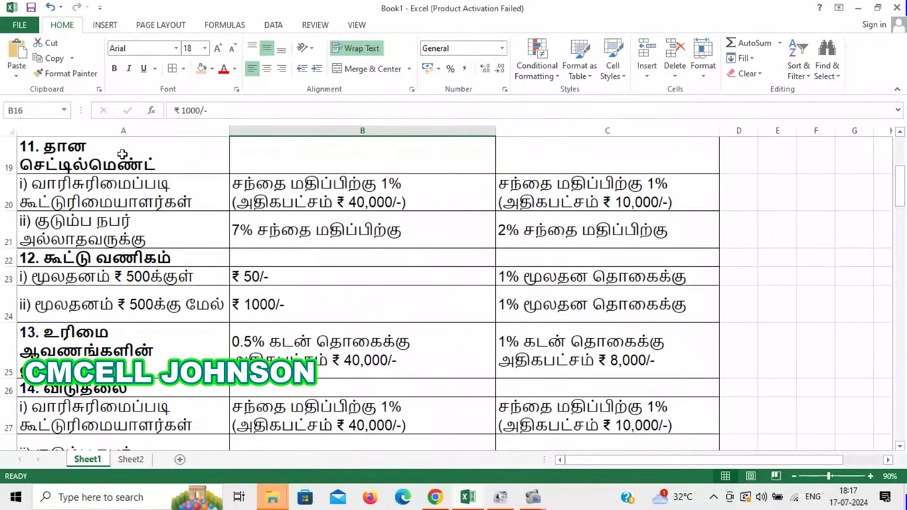
pyautogui.click(117, 154)
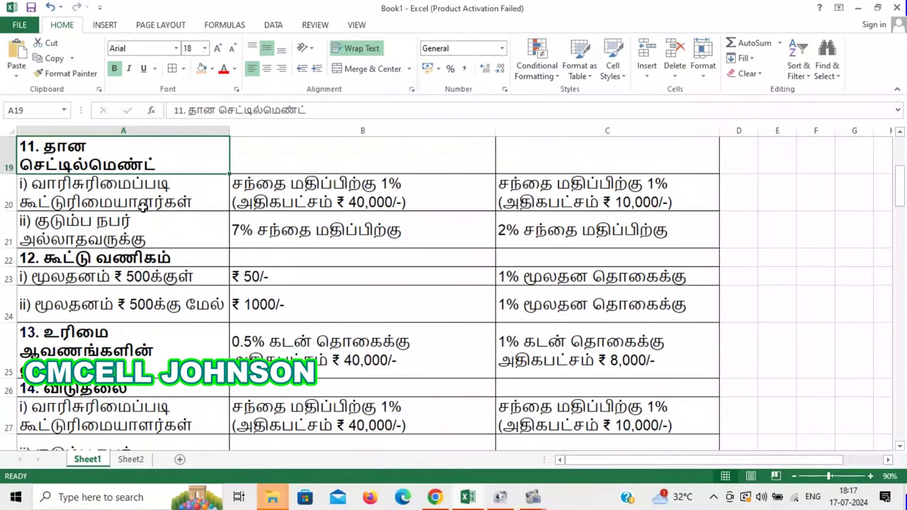
pyautogui.press('Down')
pyautogui.click(116, 162)
pyautogui.click(108, 188)
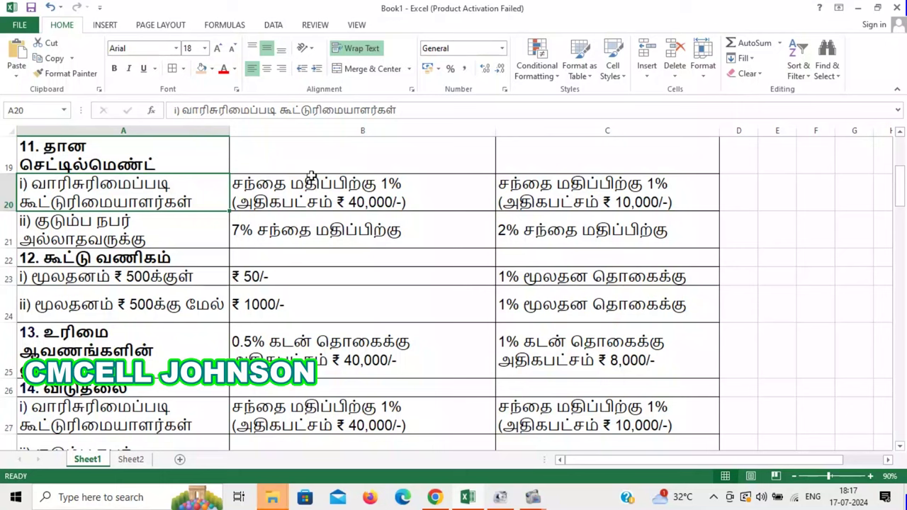
pyautogui.click(312, 193)
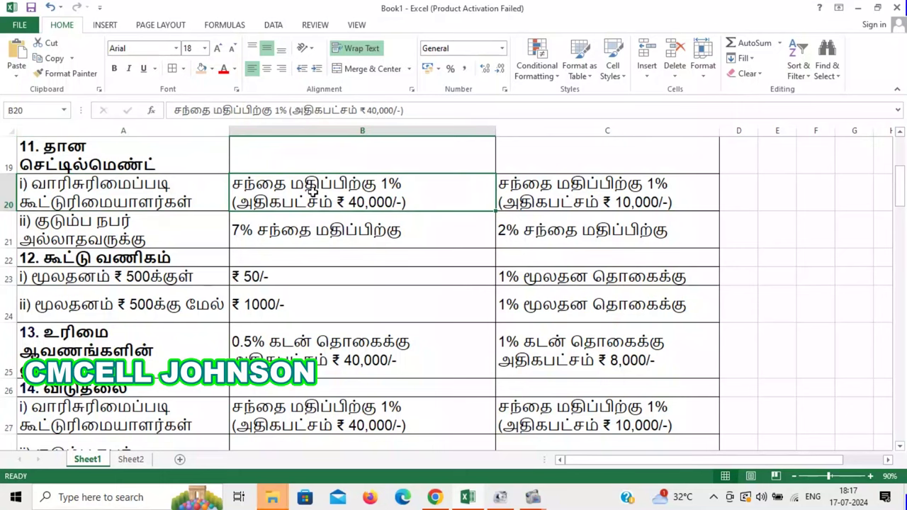
pyautogui.doubleClick(420, 203)
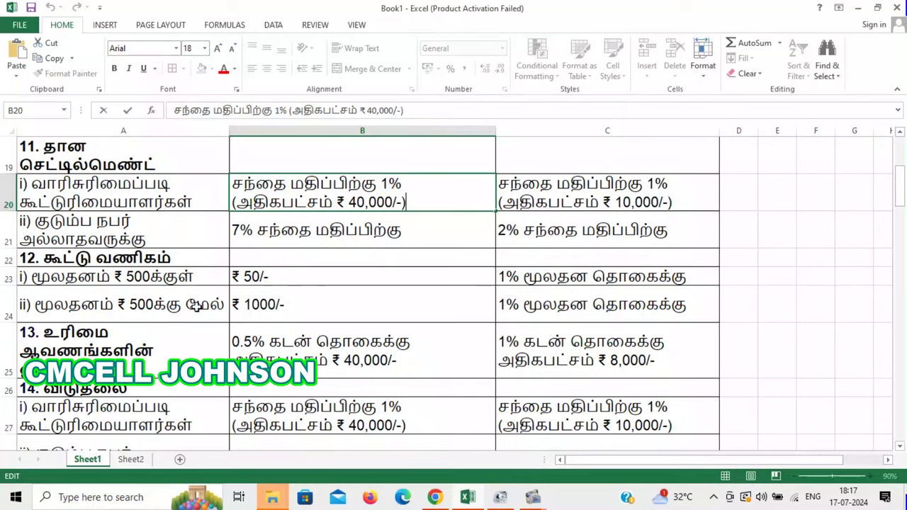
# Step: Compare the release deed (விடுதலை) charges for legal-heir co-owners and for non-family members in rows 26 to 28
pyautogui.scroll(-1, 184, 310)
pyautogui.click(67, 277)
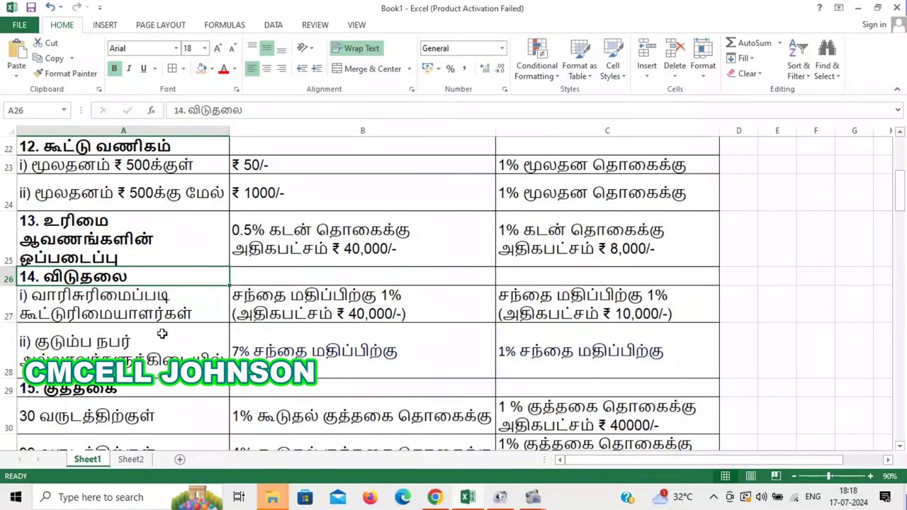
pyautogui.click(128, 307)
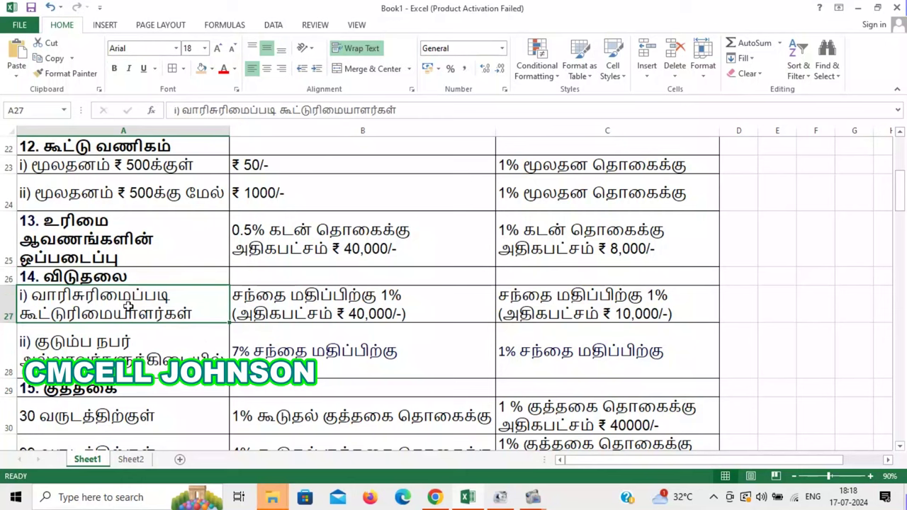
pyautogui.click(379, 304)
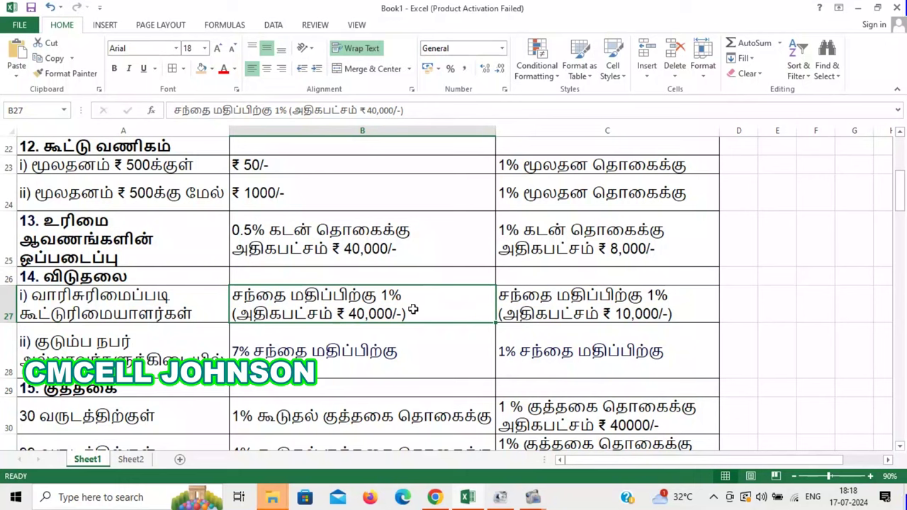
pyautogui.click(606, 313)
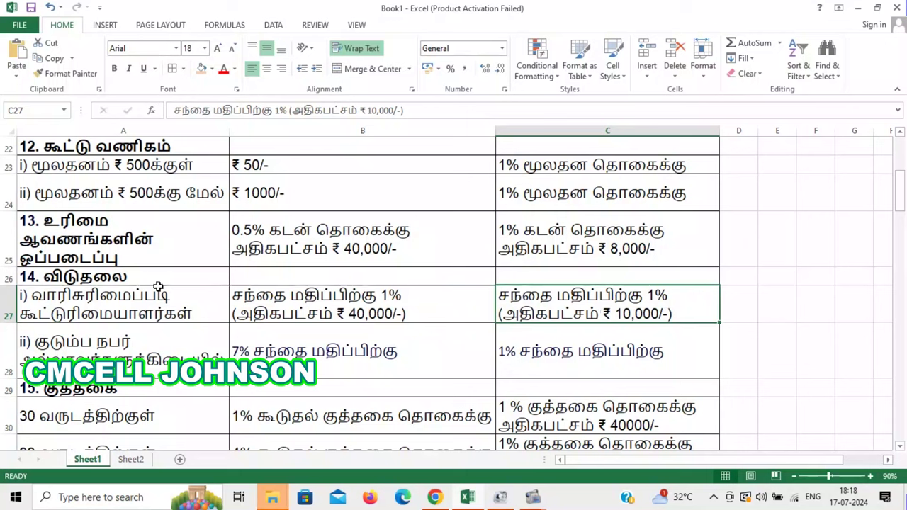
pyautogui.click(356, 360)
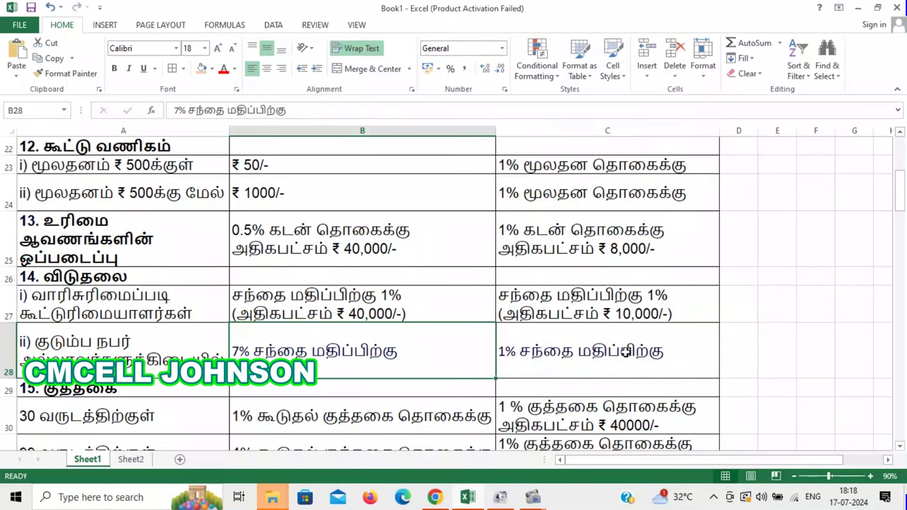
# Step: Examine the lease (குத்தகை) charges by lease period from row 29, and return to the table headings
pyautogui.scroll(-2, 265, 347)
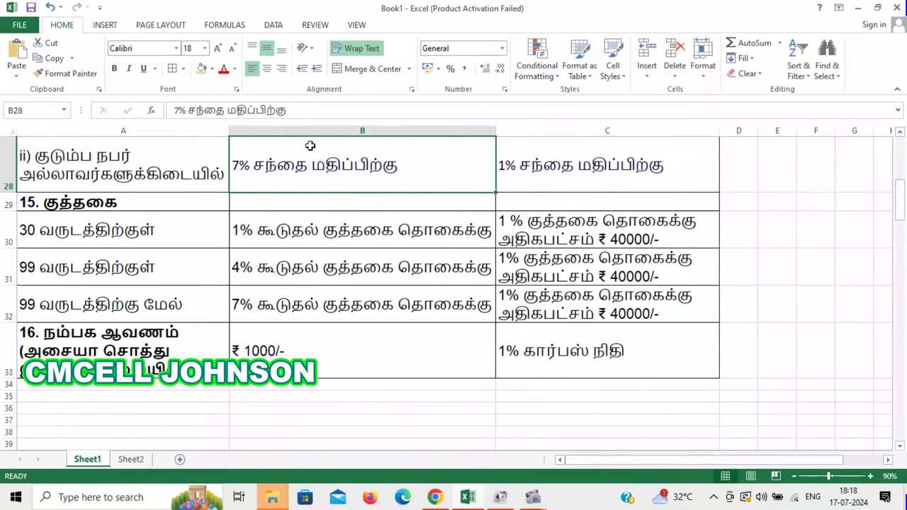
pyautogui.click(306, 224)
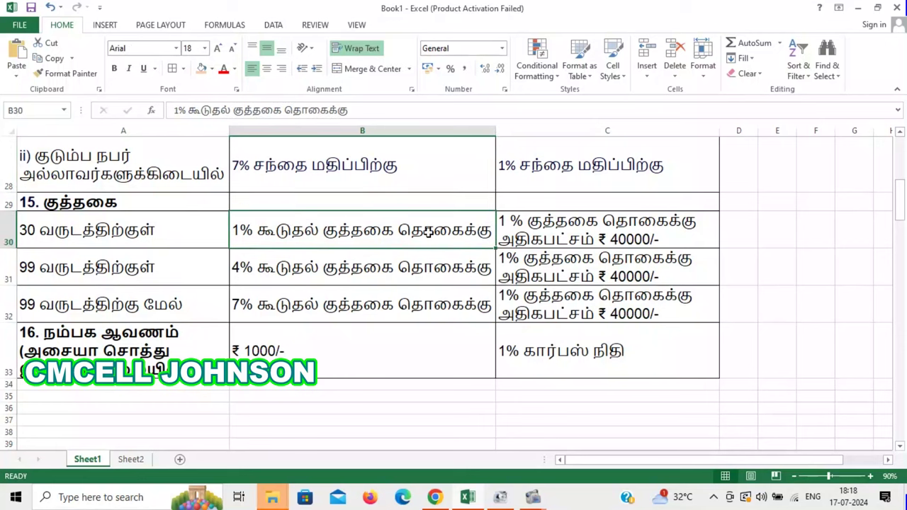
pyautogui.click(623, 231)
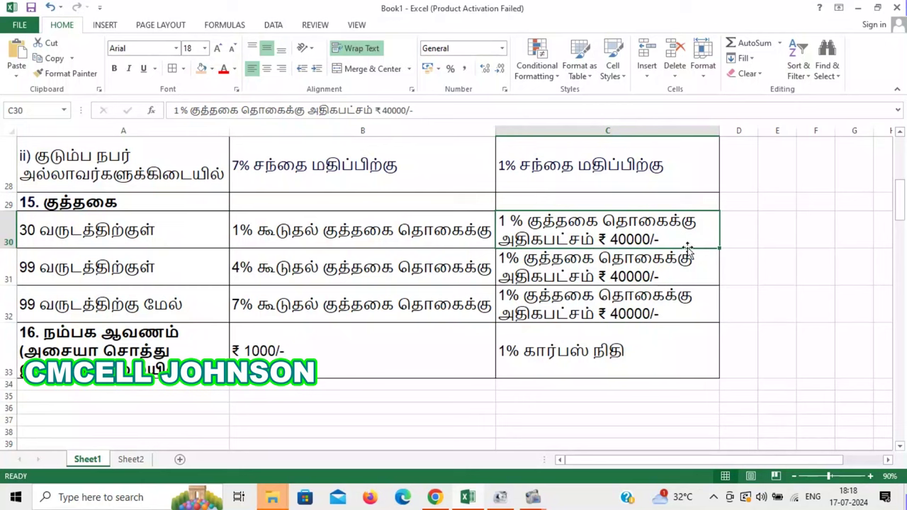
pyautogui.click(134, 272)
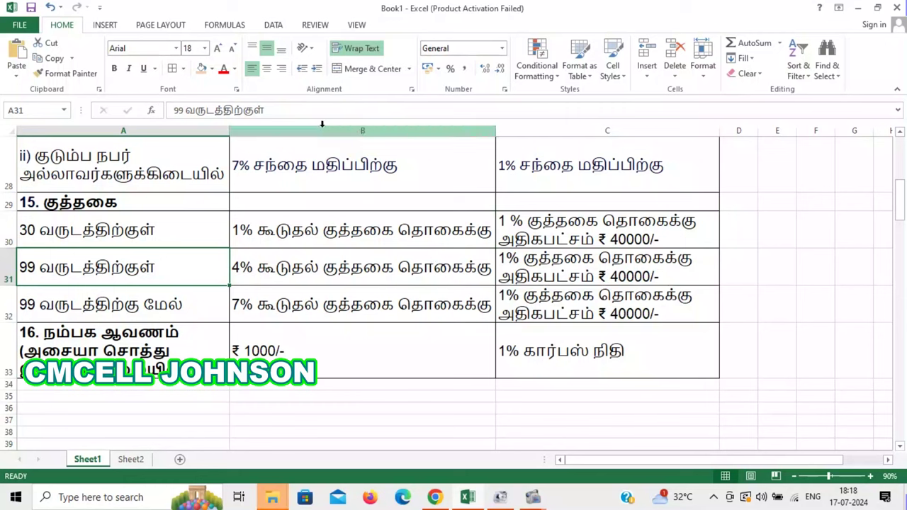
pyautogui.click(293, 269)
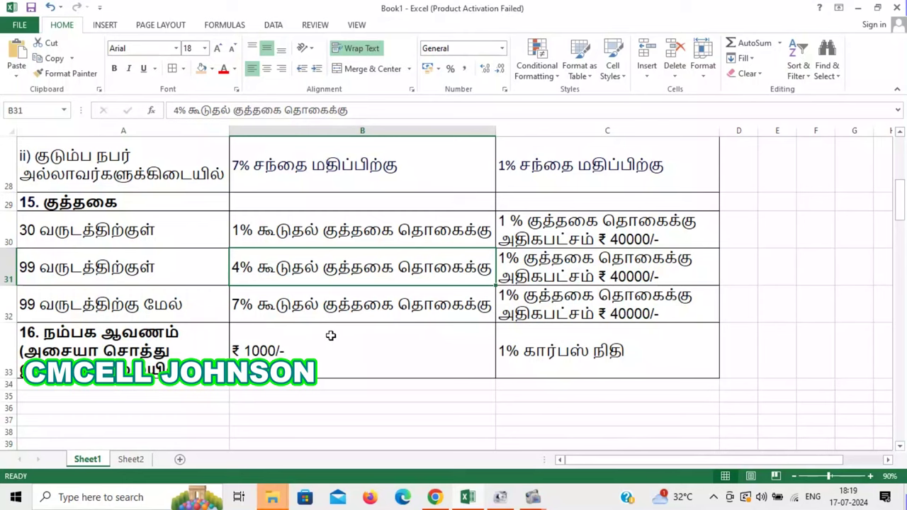
pyautogui.scroll(9, 252, 292)
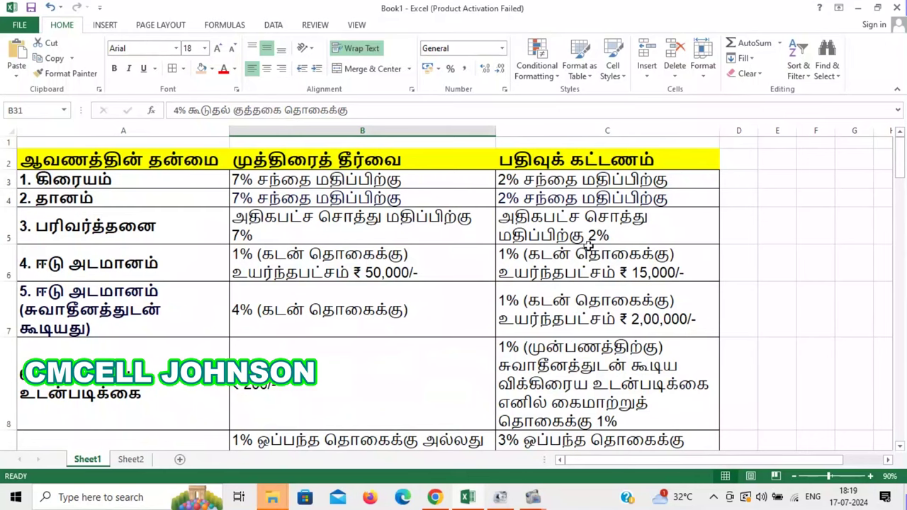
# Step: Switch to Chrome, open the duty and fee page (தீர்வை மற்றும் கட்டணம்) on the tnreginet.gov.in portal, and look through its fee categories
pyautogui.click(436, 497)
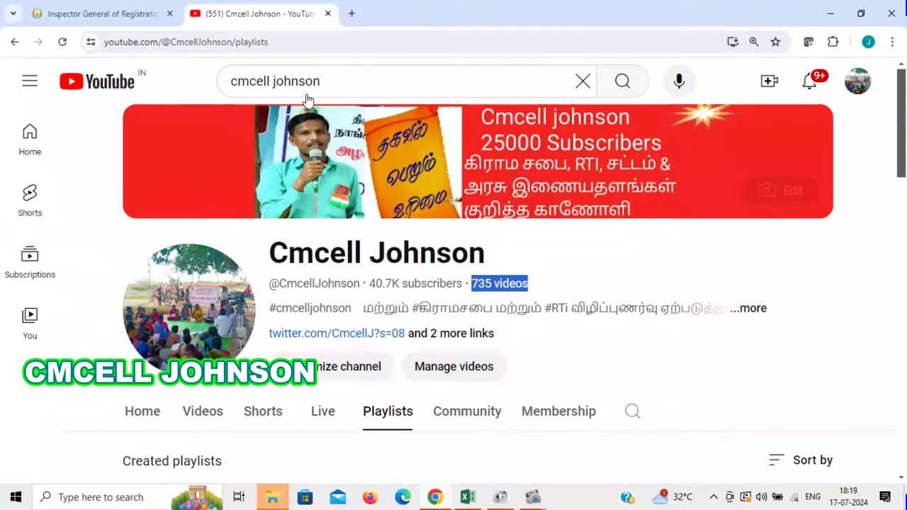
pyautogui.click(146, 13)
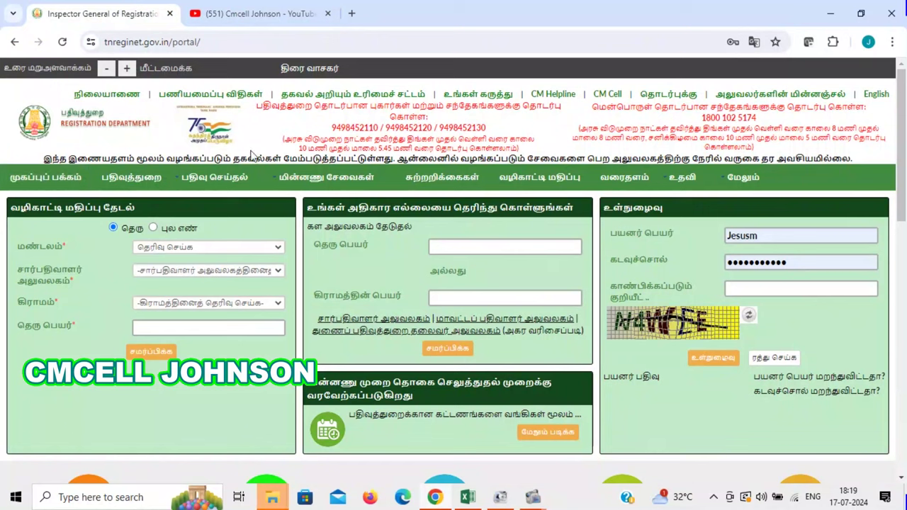
pyautogui.moveTo(687, 185)
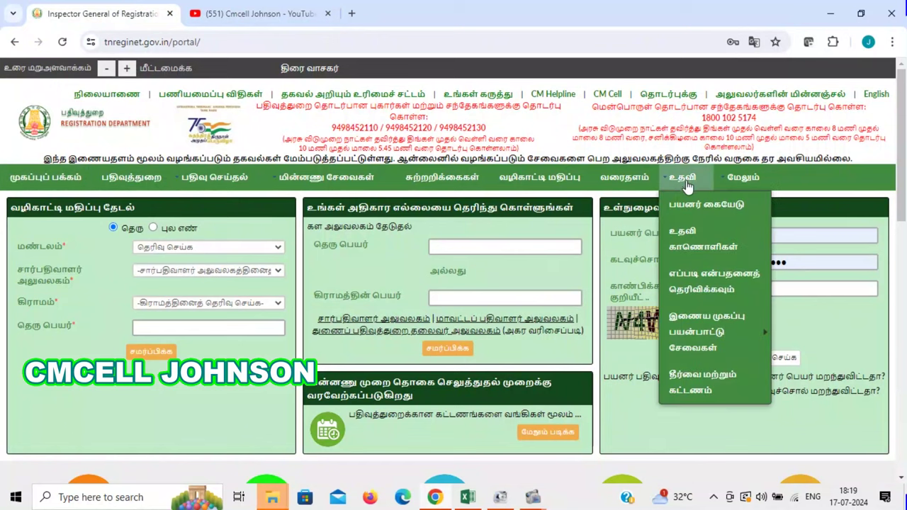
pyautogui.click(694, 385)
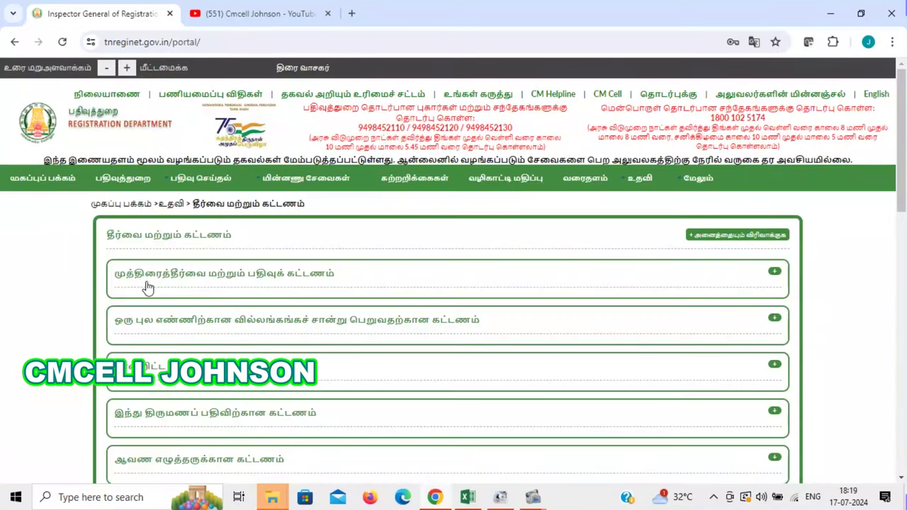
pyautogui.scroll(-8, 336, 289)
pyautogui.scroll(4, 336, 290)
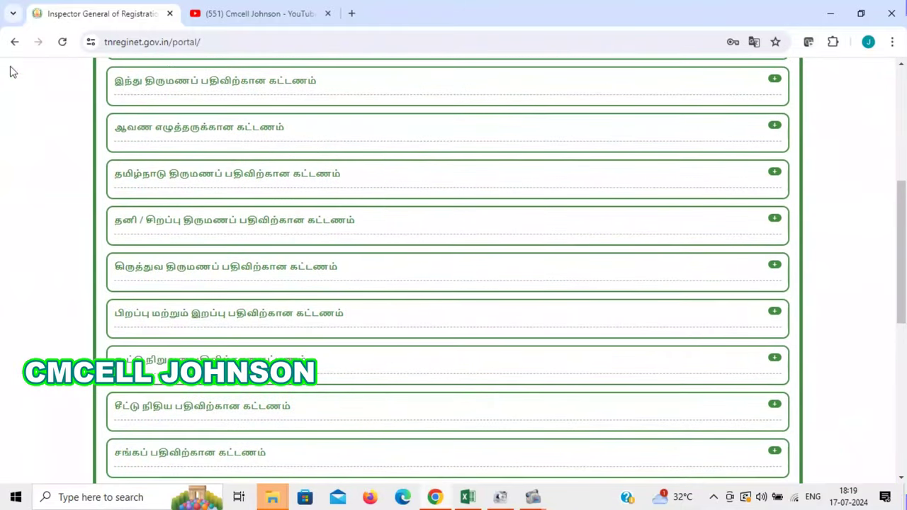
# Step: Examine the stamp duty and registration fee table (முத்திரைத்தீர்வை மற்றும் பதிவுக் கட்டணம்) by deed type, leaving the section collapsed
pyautogui.scroll(1, 269, 271)
pyautogui.scroll(3, 270, 269)
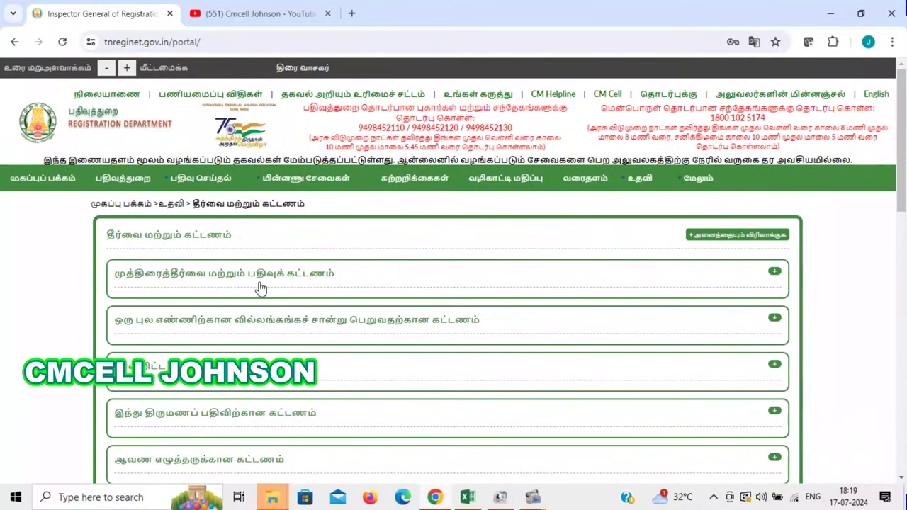
pyautogui.click(195, 282)
pyautogui.scroll(-5, 444, 287)
pyautogui.scroll(-8, 350, 173)
pyautogui.scroll(11, 343, 199)
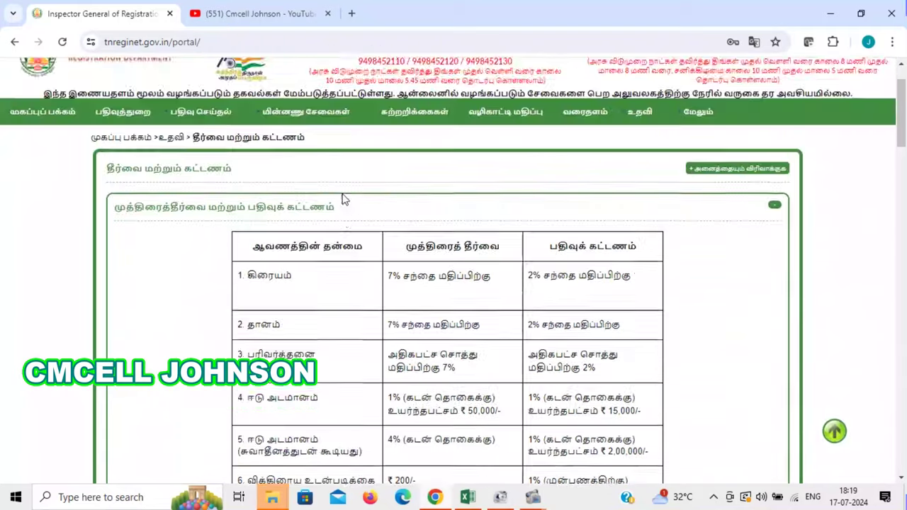
pyautogui.scroll(1, 342, 199)
pyautogui.click(264, 276)
# Step: Examine the fees for obtaining an encumbrance certificate for one survey number, leaving that section collapsed
pyautogui.scroll(-2, 366, 290)
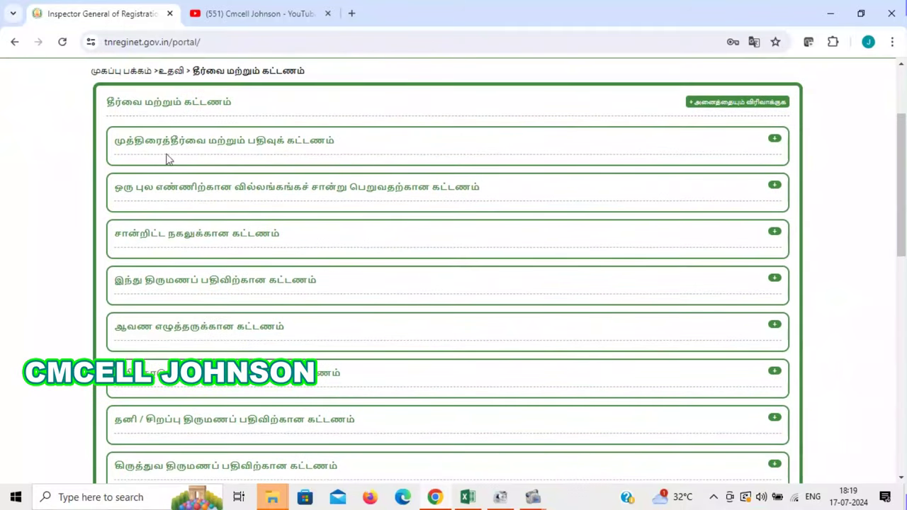
pyautogui.click(239, 199)
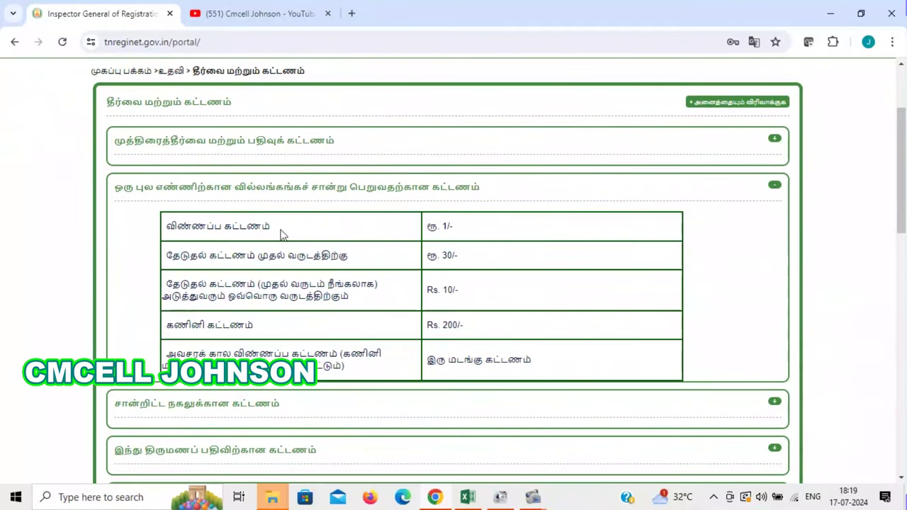
pyautogui.click(256, 191)
pyautogui.scroll(-1, 276, 264)
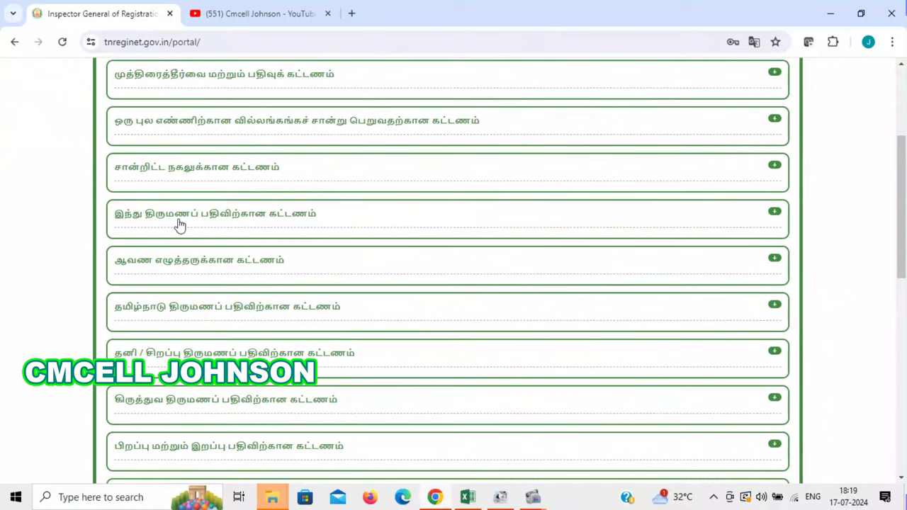
# Step: Examine the document writer fee section (ஆவண எழுத்தருக்கான கட்டணம்) and collapse it again
pyautogui.click(292, 271)
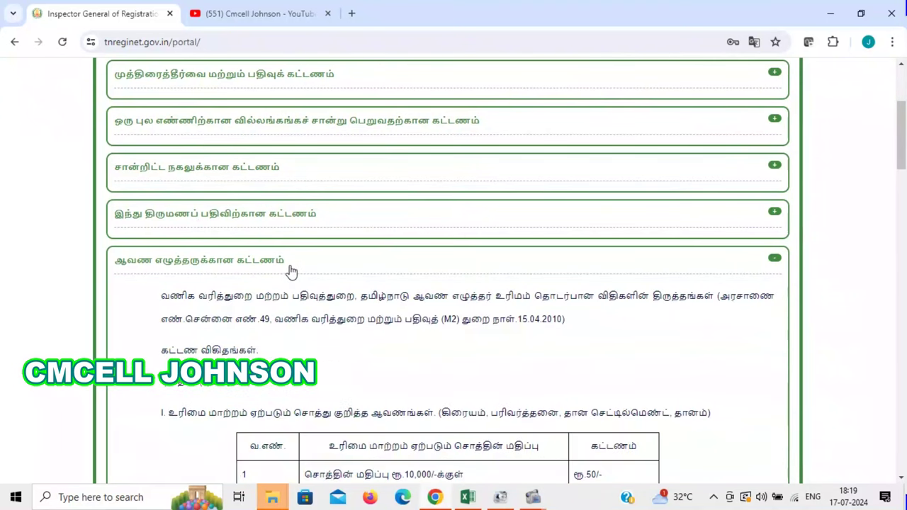
pyautogui.scroll(-2, 292, 273)
pyautogui.scroll(2, 288, 228)
pyautogui.click(305, 273)
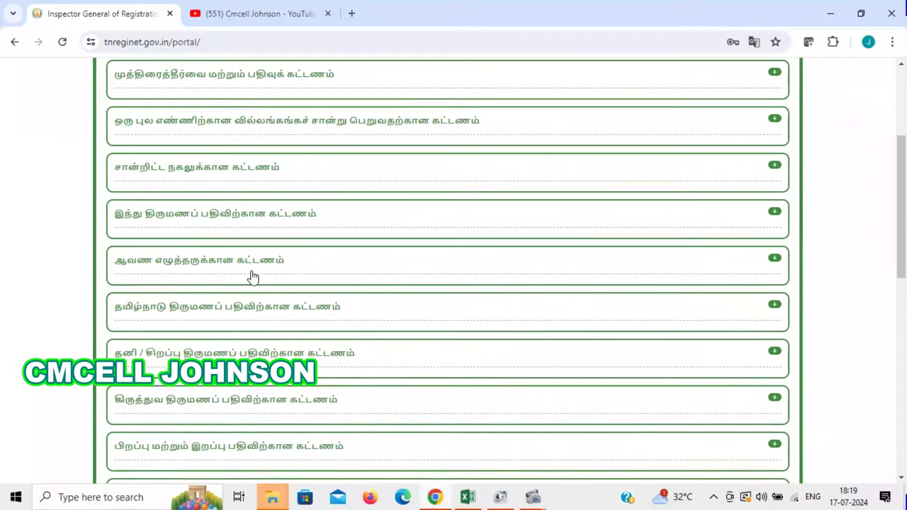
# Step: Check the chit fund registration fee section (சீட்டு நிதிய பதிவிற்கான கட்டணம்), collapse it and return to the start of the page
pyautogui.scroll(-4, 305, 300)
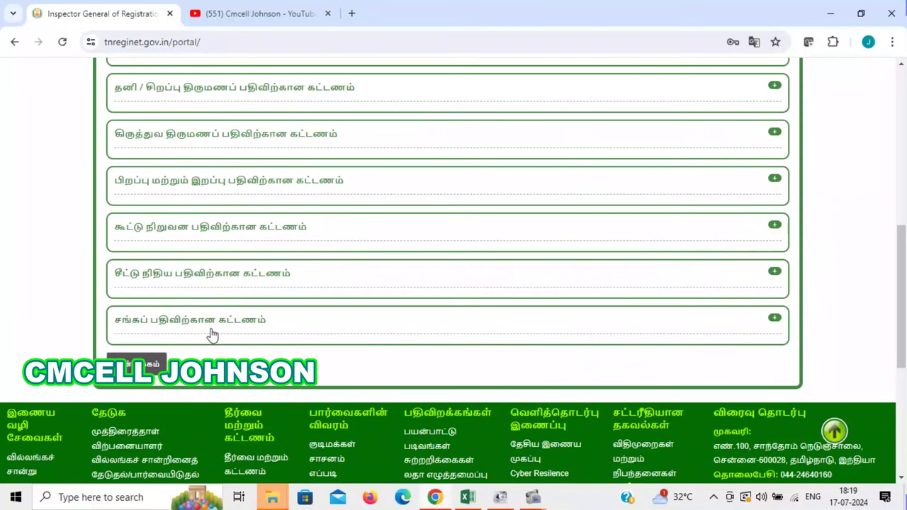
pyautogui.click(288, 285)
pyautogui.click(239, 281)
pyautogui.scroll(6, 371, 259)
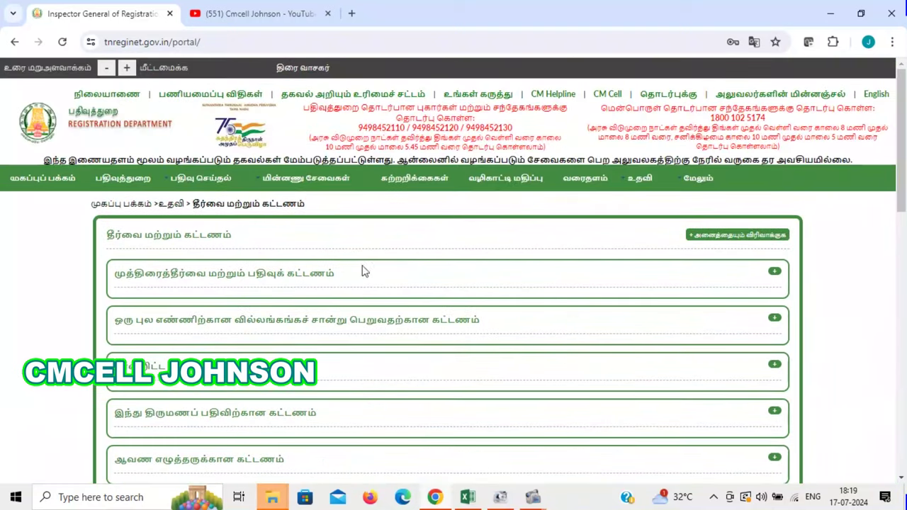
# Step: Switch to Excel and examine the stamp duty rate, registration fee rate and guideline value rows of the Sheet2 calculation
pyautogui.click(468, 497)
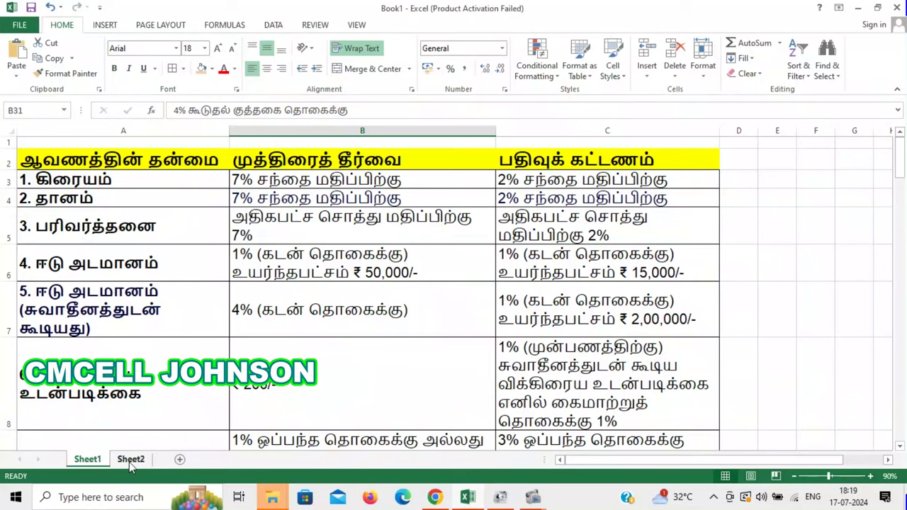
pyautogui.click(129, 461)
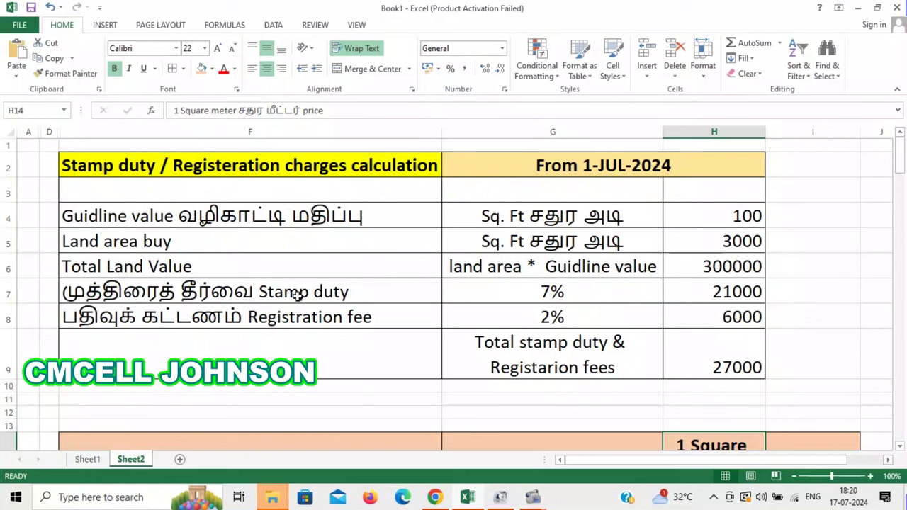
pyautogui.click(547, 286)
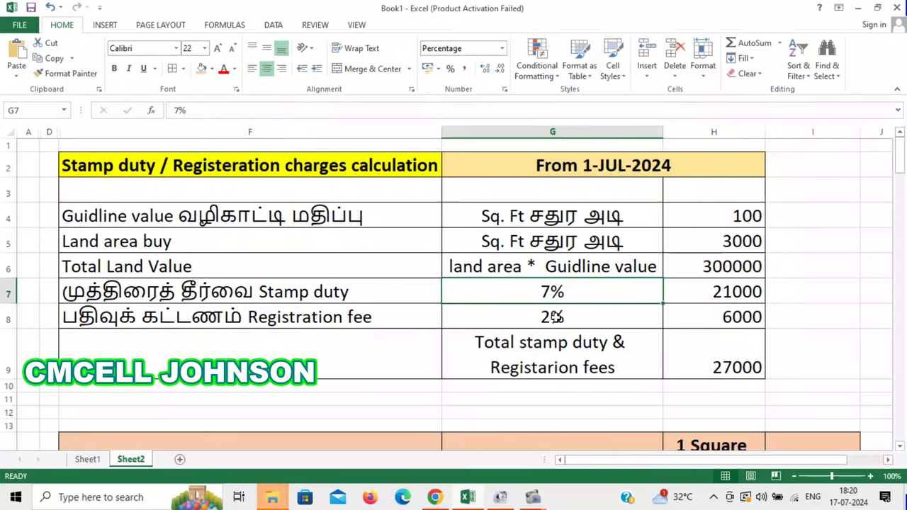
pyautogui.click(533, 317)
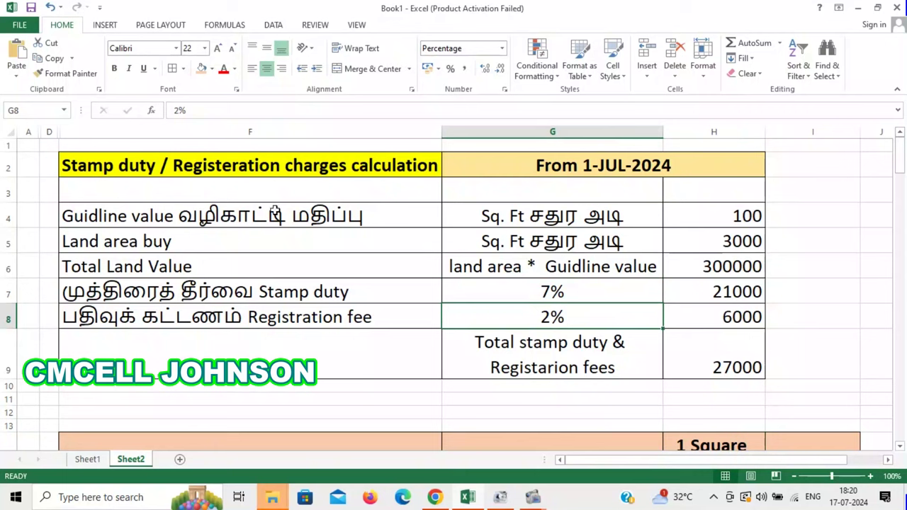
pyautogui.click(560, 217)
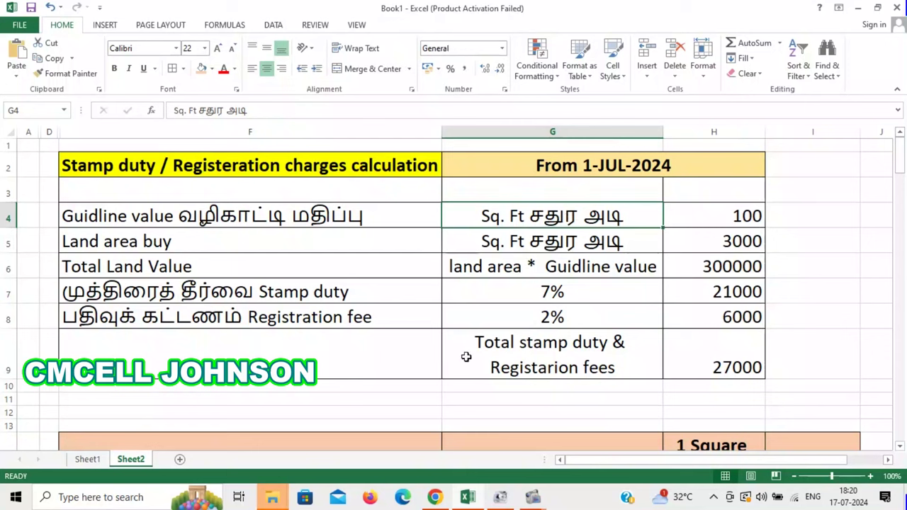
# Step: Switch to Chrome and open the guideline value search (வழிகாட்டி தேடல்) for the period starting 1-7-2024
pyautogui.click(436, 498)
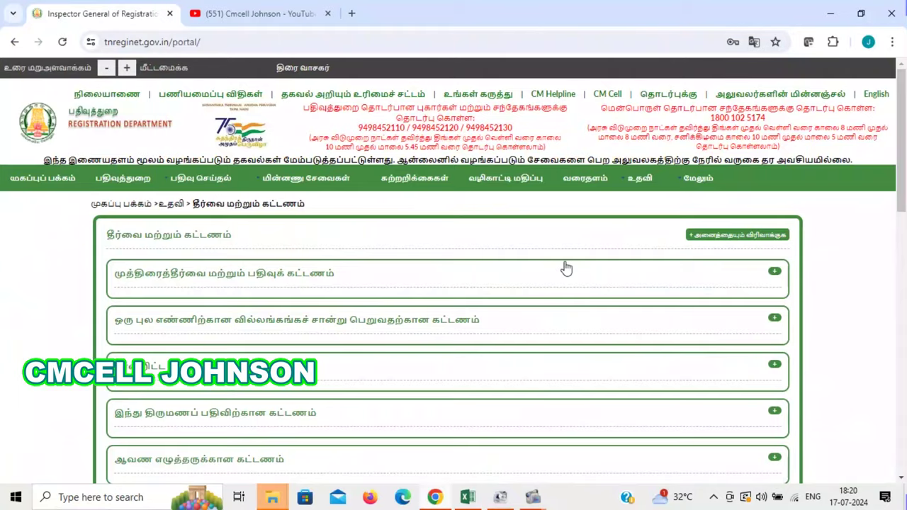
pyautogui.click(513, 177)
pyautogui.scroll(-1, 489, 326)
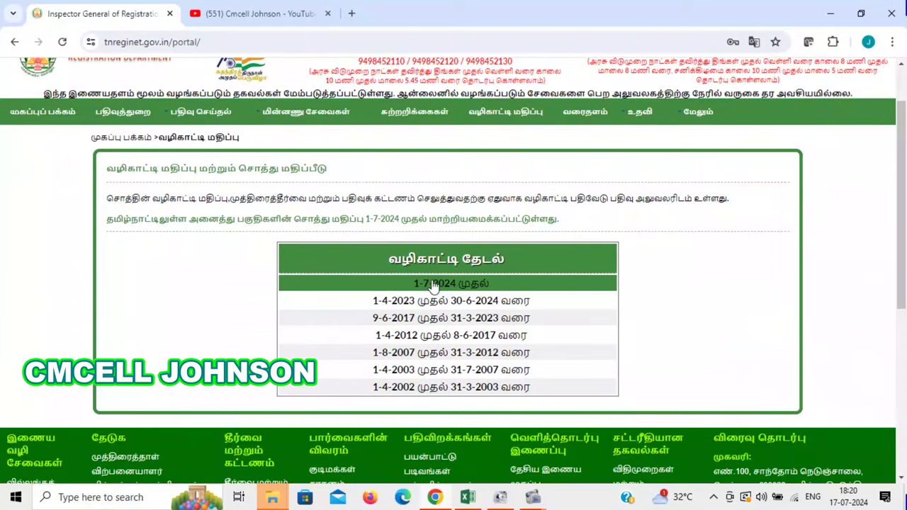
pyautogui.click(434, 284)
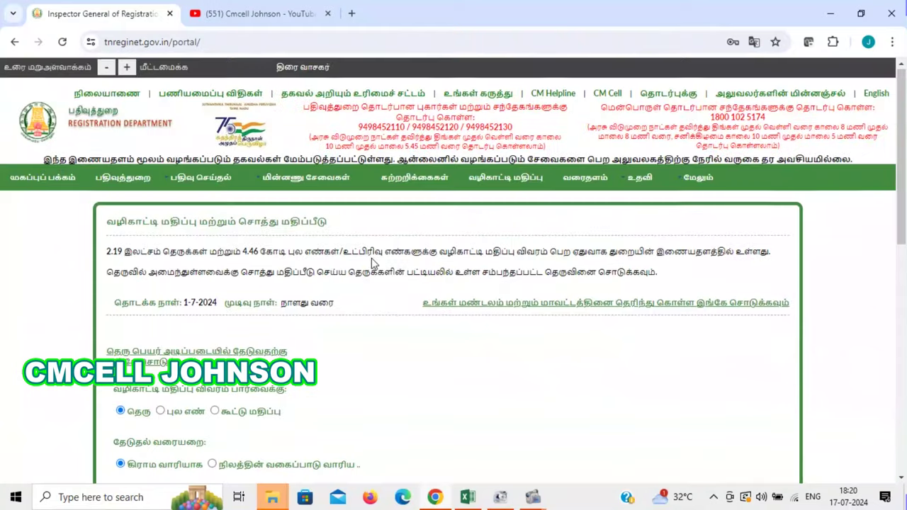
# Step: Set the guideline value lookup to survey number (புல எண்) with the survey-number-wise search criterion (புல எண் வாரியாக)
pyautogui.scroll(-5, 368, 260)
pyautogui.scroll(3, 257, 239)
pyautogui.scroll(-1, 266, 243)
pyautogui.click(162, 212)
pyautogui.scroll(-1, 241, 224)
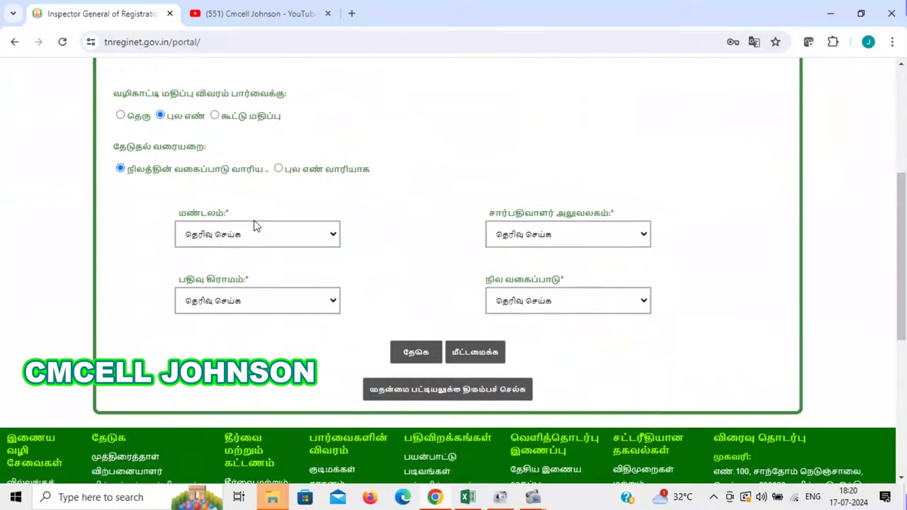
pyautogui.click(278, 168)
# Step: Select the zone திருச்சி and look through its sub-registrar offices
pyautogui.click(220, 234)
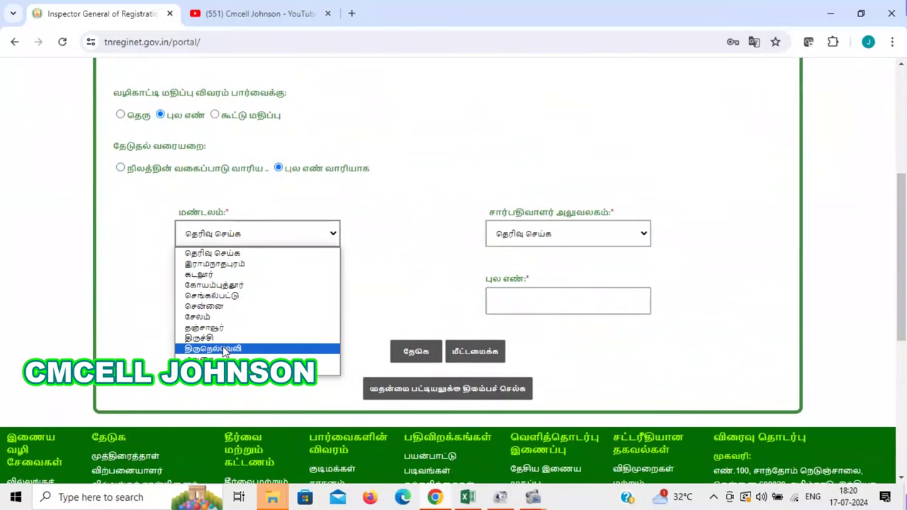
pyautogui.click(205, 338)
pyautogui.click(543, 236)
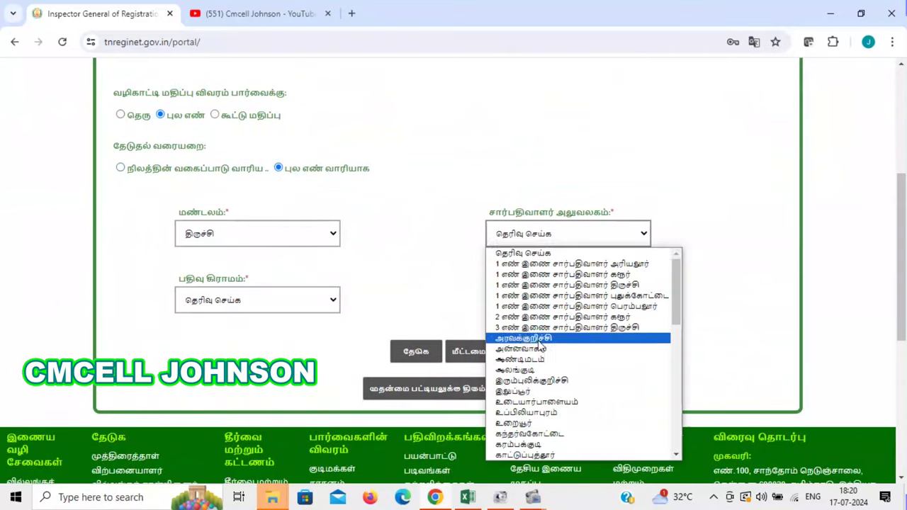
pyautogui.scroll(-5, 543, 333)
pyautogui.scroll(5, 543, 349)
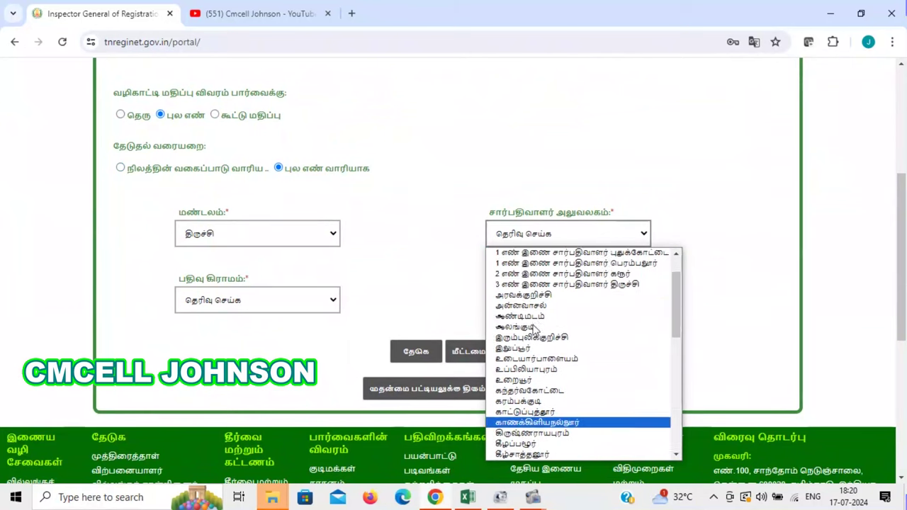
pyautogui.scroll(-12, 533, 329)
pyautogui.scroll(10, 533, 330)
pyautogui.click(364, 245)
# Step: Set the zone to திருநெல்வேலி and the sub-registrar office to சாத்தான்குளம்
pyautogui.click(281, 241)
pyautogui.click(234, 349)
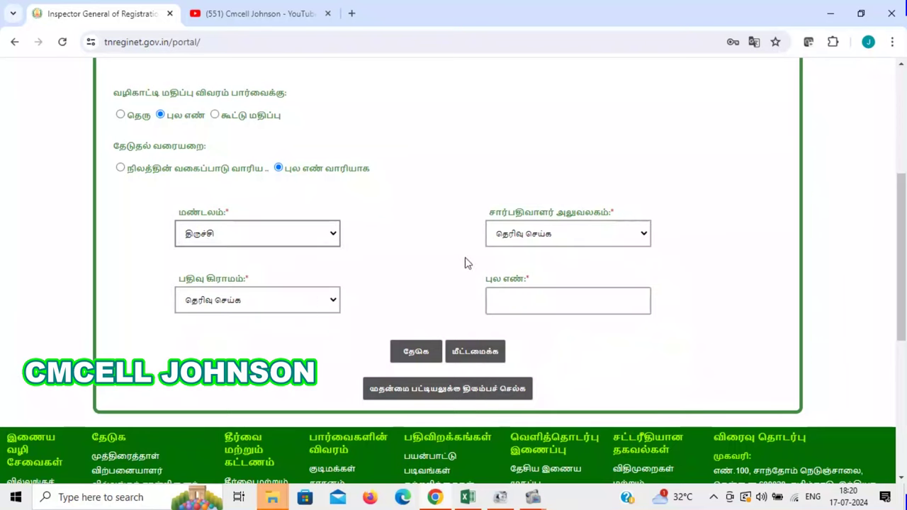
pyautogui.press('Down')
pyautogui.click(567, 234)
pyautogui.scroll(-5, 545, 338)
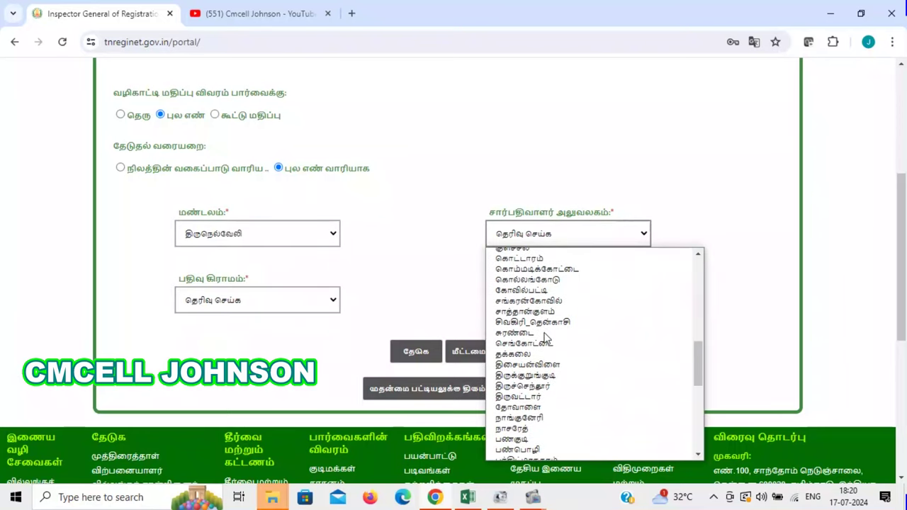
pyautogui.scroll(-3, 544, 338)
pyautogui.scroll(10, 543, 331)
pyautogui.scroll(-10, 543, 331)
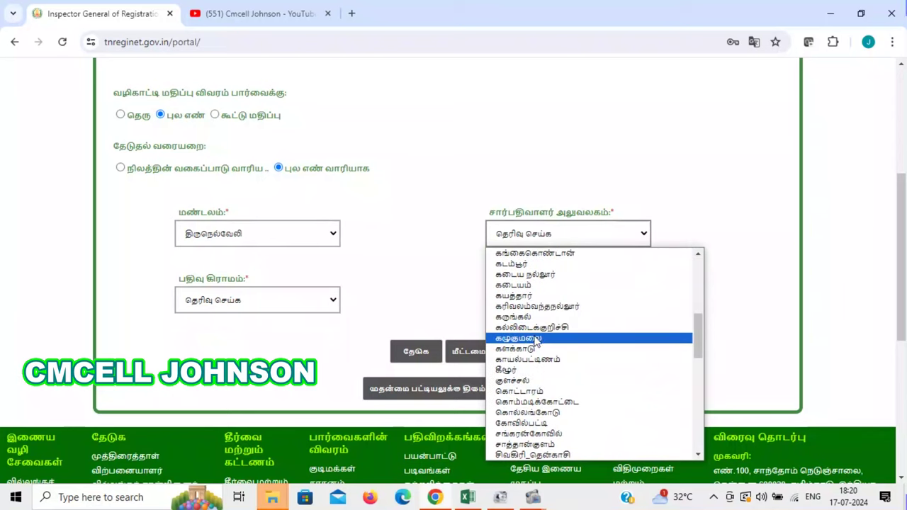
pyautogui.scroll(-4, 536, 341)
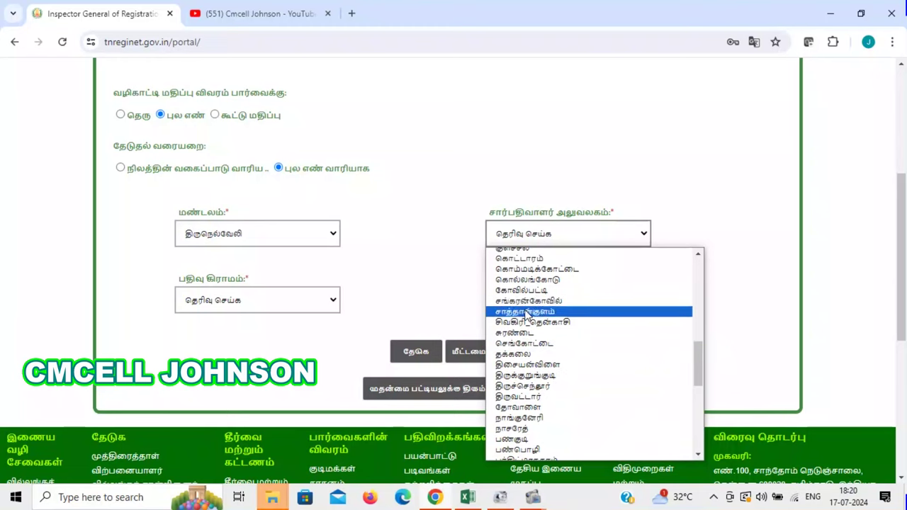
pyautogui.click(526, 312)
# Step: Choose the registration village இட்டமொழி, enter survey number 962 and run the guideline value search
pyautogui.click(230, 311)
pyautogui.click(334, 320)
pyautogui.click(618, 298)
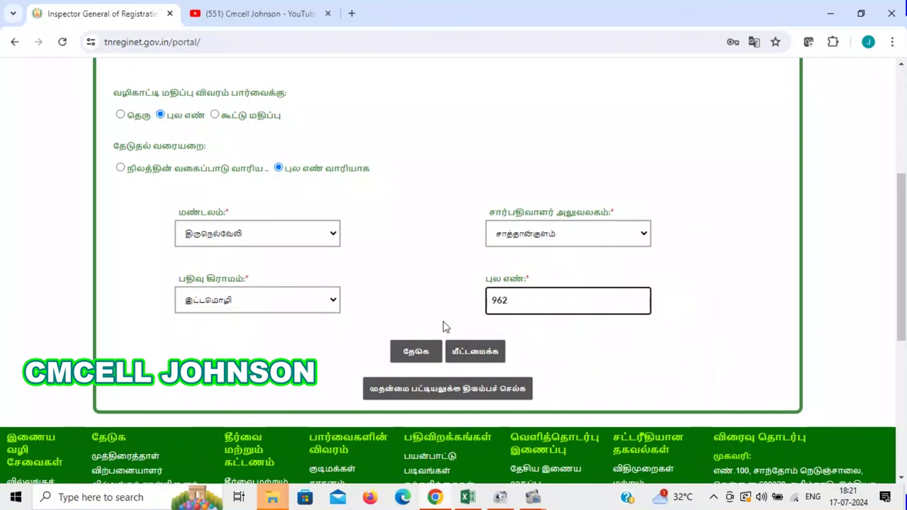
pyautogui.click(424, 353)
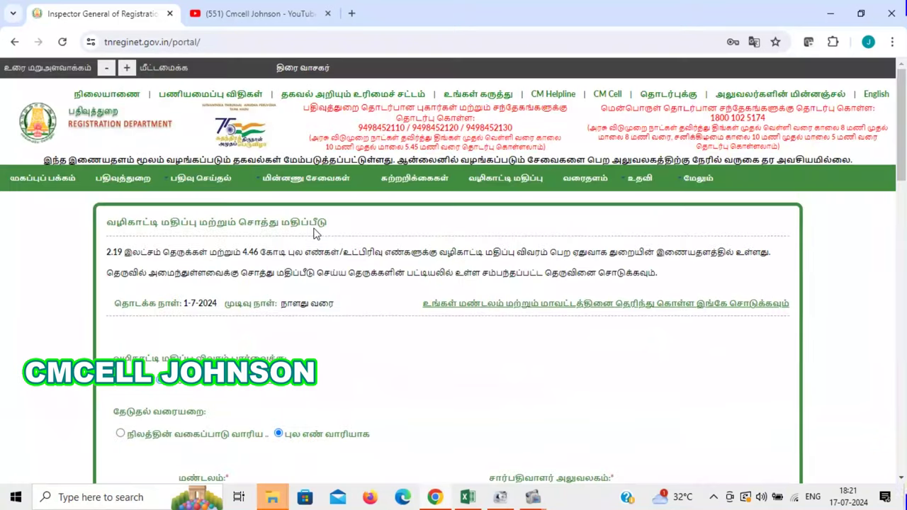
pyautogui.scroll(-10, 318, 236)
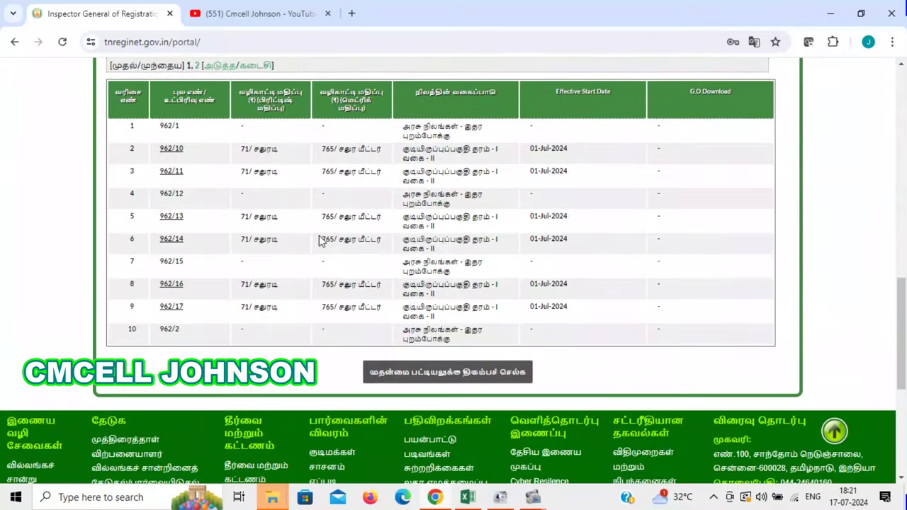
# Step: Examine the guideline values per square foot and per square metre for survey number 962/11
pyautogui.moveTo(158, 177); pyautogui.dragTo(192, 177)
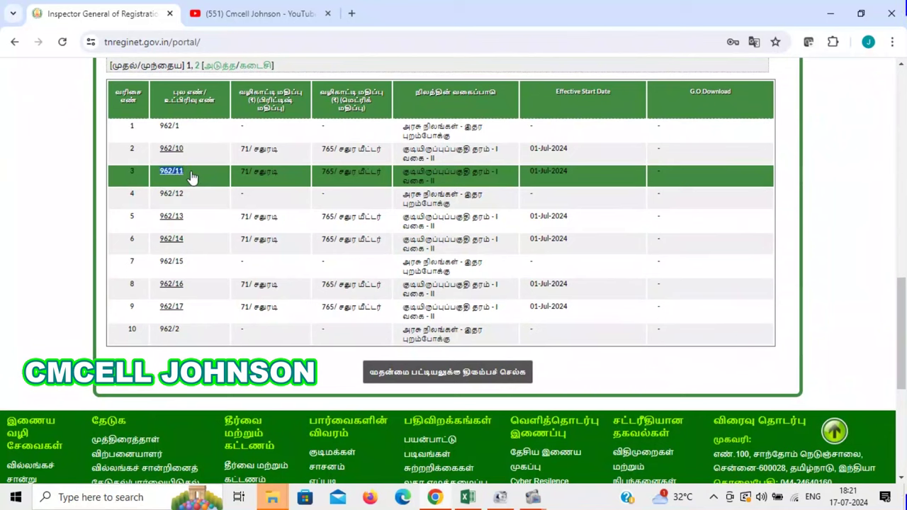
pyautogui.click(269, 179)
pyautogui.doubleClick(270, 178)
pyautogui.click(318, 179)
pyautogui.moveTo(318, 179); pyautogui.dragTo(387, 178)
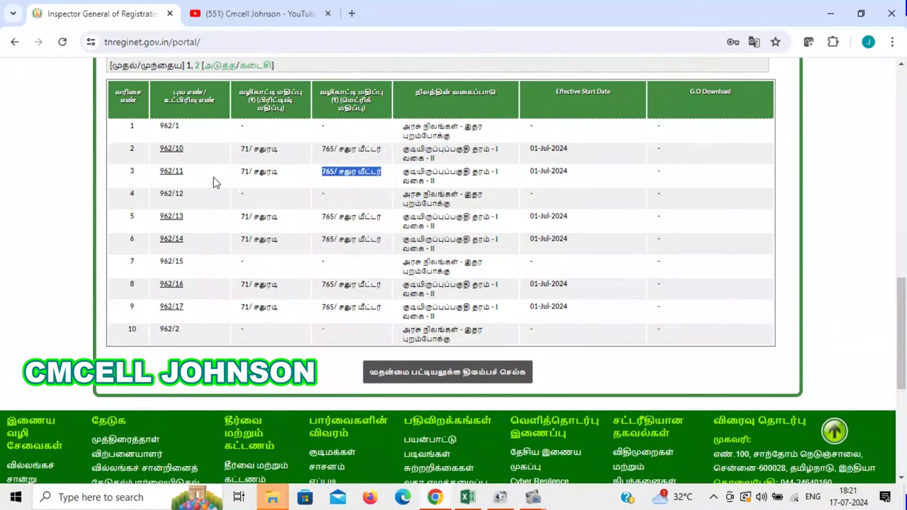
# Step: Switch to Excel and examine the square metre to square foot conversion in row 15 of Sheet2
pyautogui.click(467, 498)
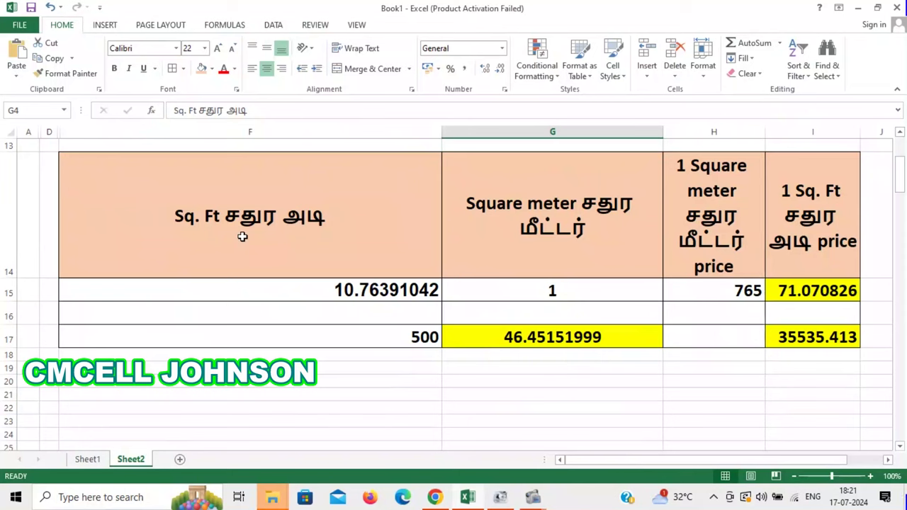
pyautogui.click(550, 290)
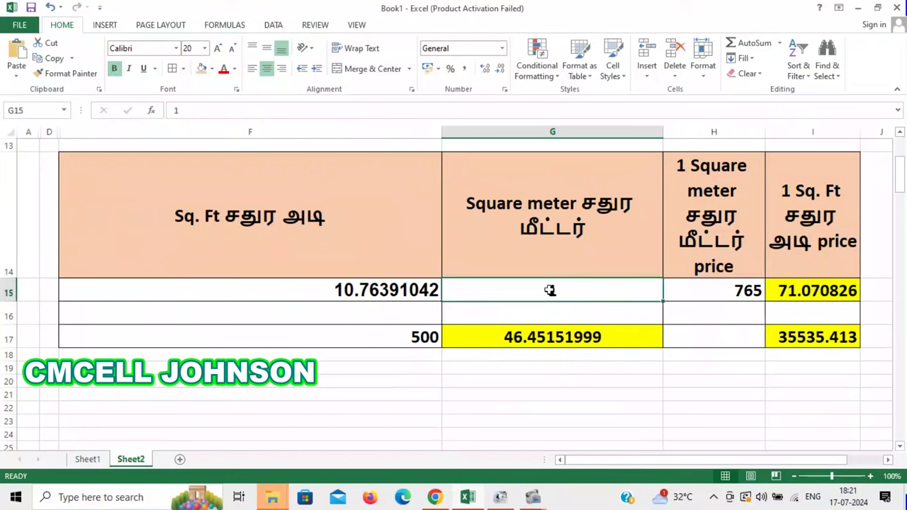
pyautogui.click(319, 295)
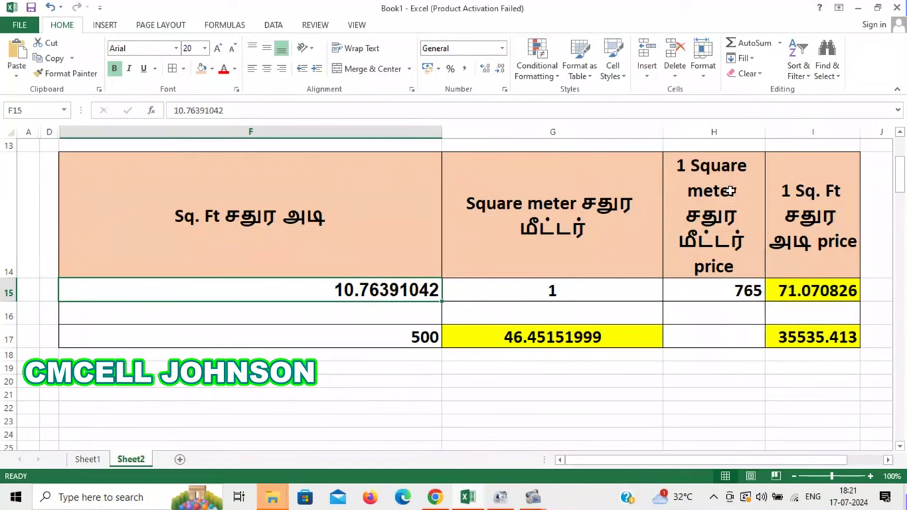
# Step: Compare the portal's per-square-metre guideline value for survey 962/11 in Chrome with the price in the Excel conversion table
pyautogui.click(436, 497)
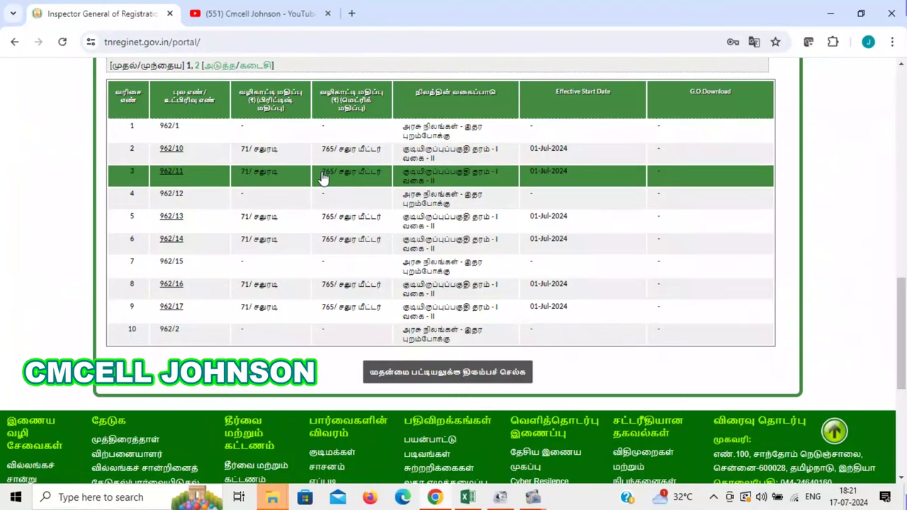
pyautogui.moveTo(322, 177); pyautogui.dragTo(360, 174)
pyautogui.click(467, 496)
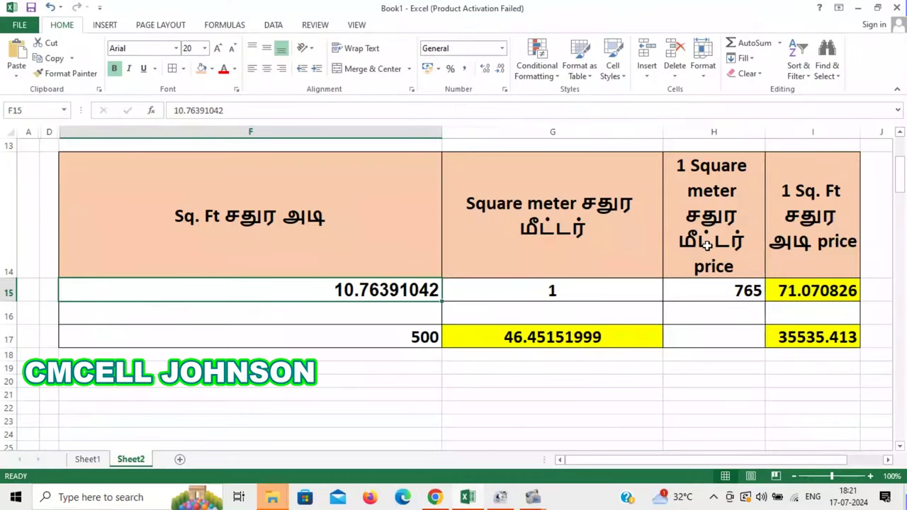
# Step: Examine the square-foot price formula in row 15 and the 500 square foot to square metre conversion in row 17
pyautogui.click(726, 287)
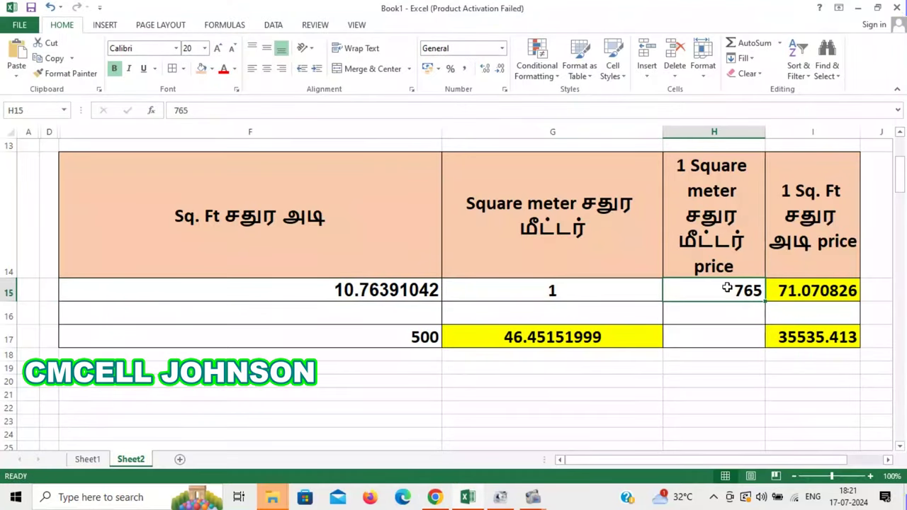
pyautogui.click(807, 292)
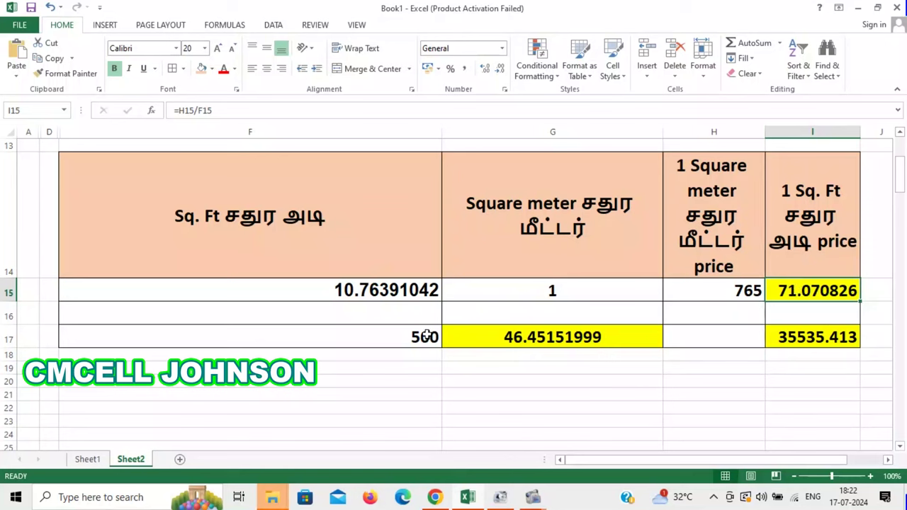
pyautogui.click(384, 331)
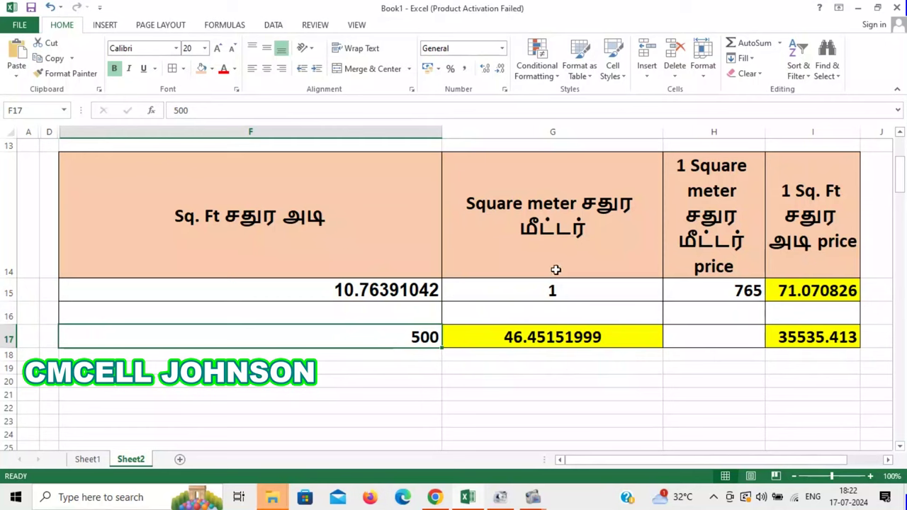
pyautogui.click(551, 339)
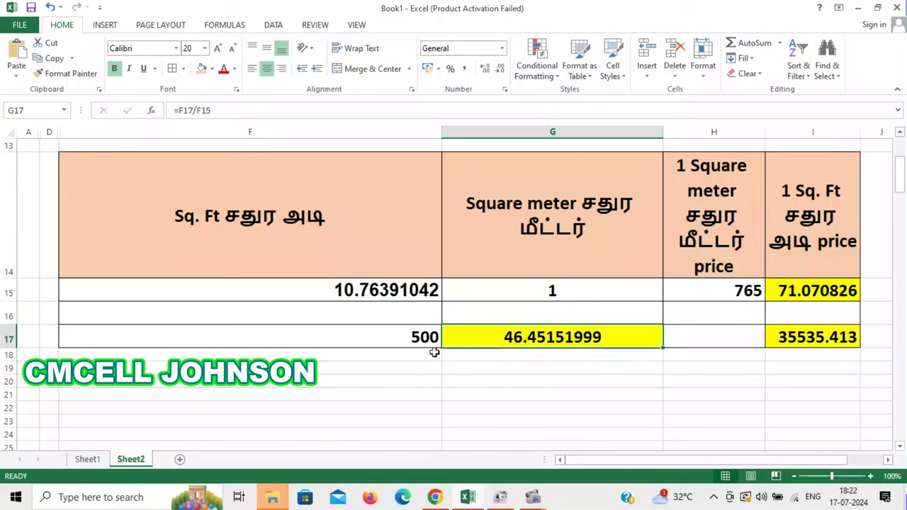
pyautogui.click(389, 286)
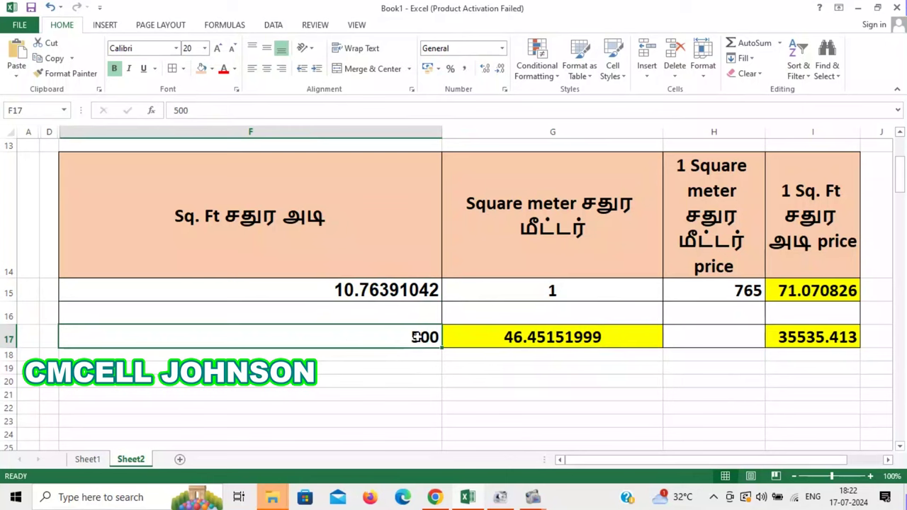
pyautogui.click(579, 336)
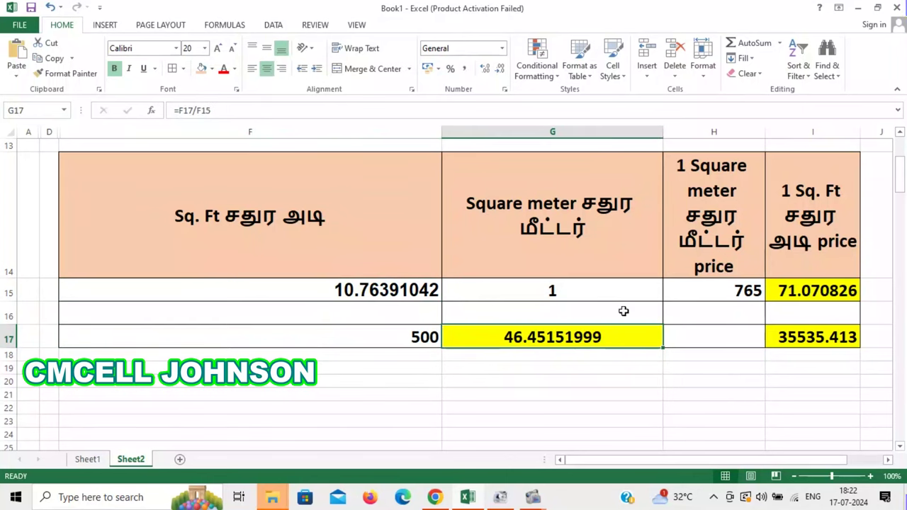
pyautogui.click(691, 291)
pyautogui.click(519, 336)
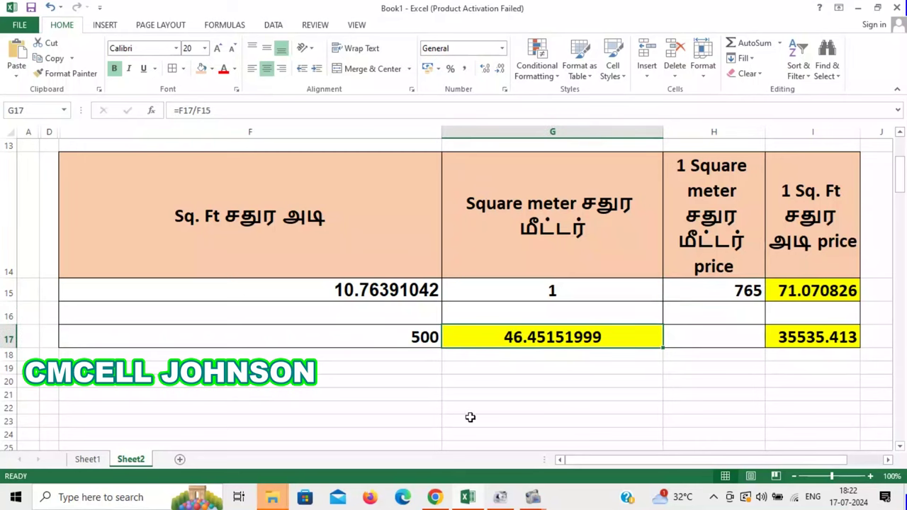
# Step: Check the per-square-foot guideline value for survey 962/11 on the portal in Chrome and return to the Excel sheet
pyautogui.click(434, 497)
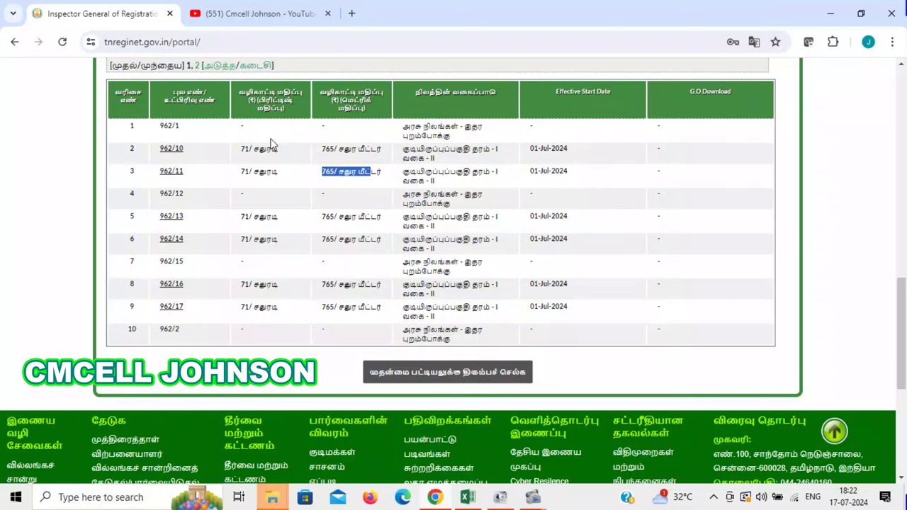
pyautogui.click(283, 178)
pyautogui.moveTo(284, 178); pyautogui.dragTo(238, 175)
pyautogui.click(468, 497)
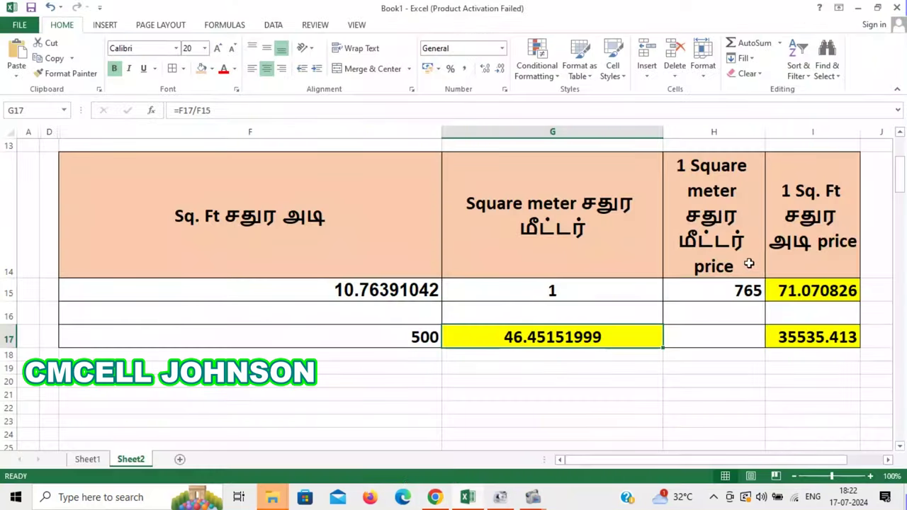
# Step: Set the guideline value to 71 and the land area to 5000 square feet, and check the land value and stamp duty formulas
pyautogui.scroll(4, 749, 264)
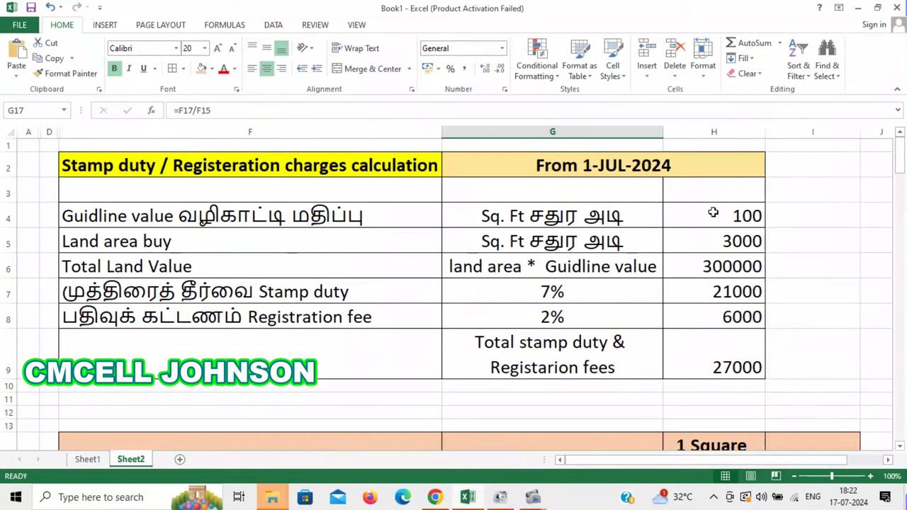
pyautogui.click(733, 216)
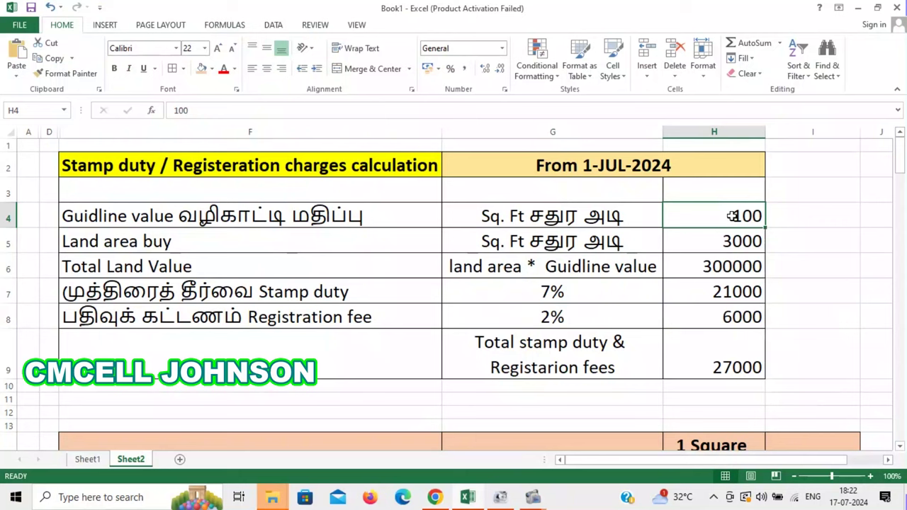
pyautogui.write('71')
pyautogui.click(771, 241)
pyautogui.click(730, 242)
pyautogui.write('5000')
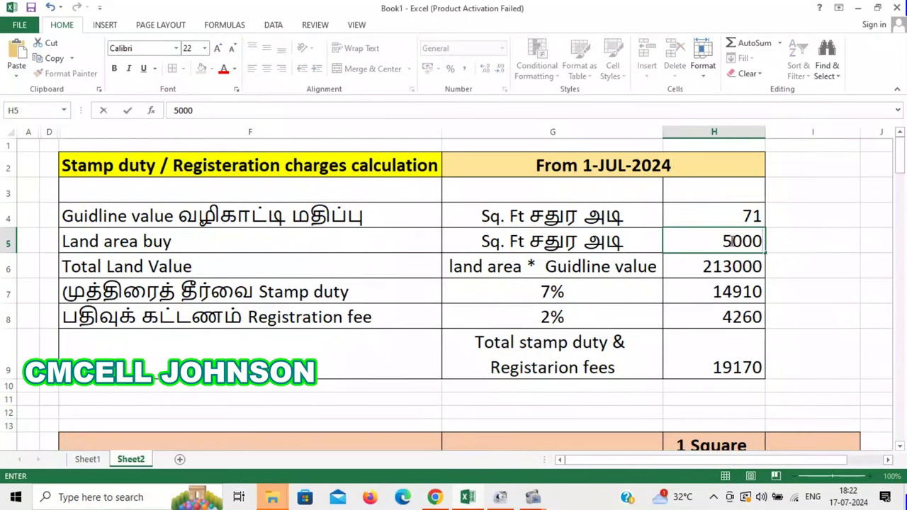
pyautogui.click(813, 238)
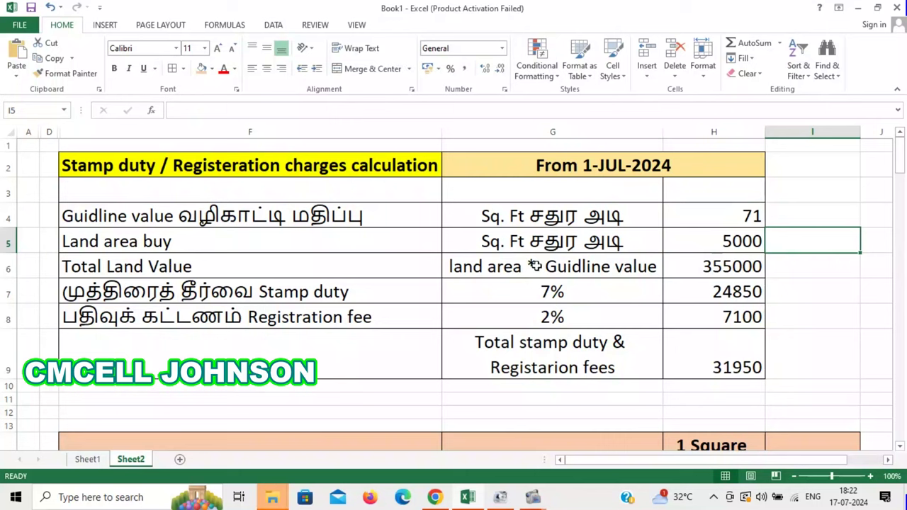
pyautogui.click(709, 266)
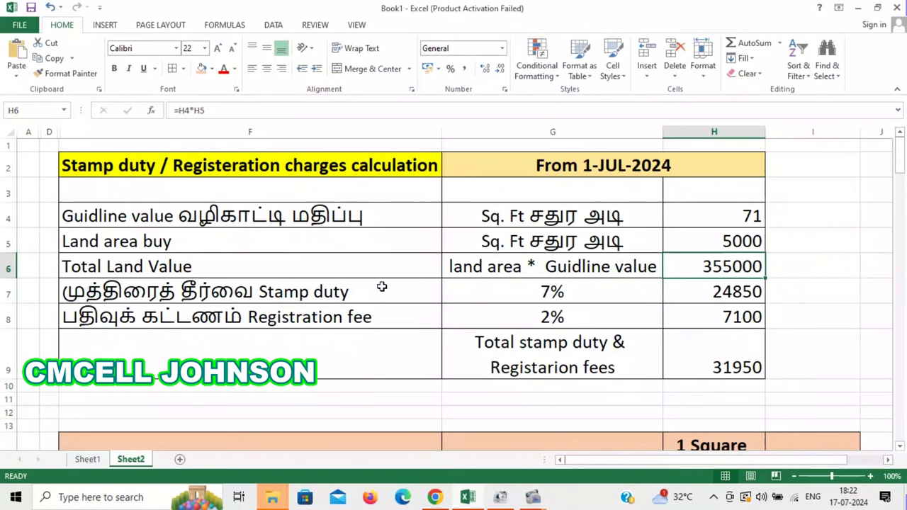
pyautogui.click(729, 295)
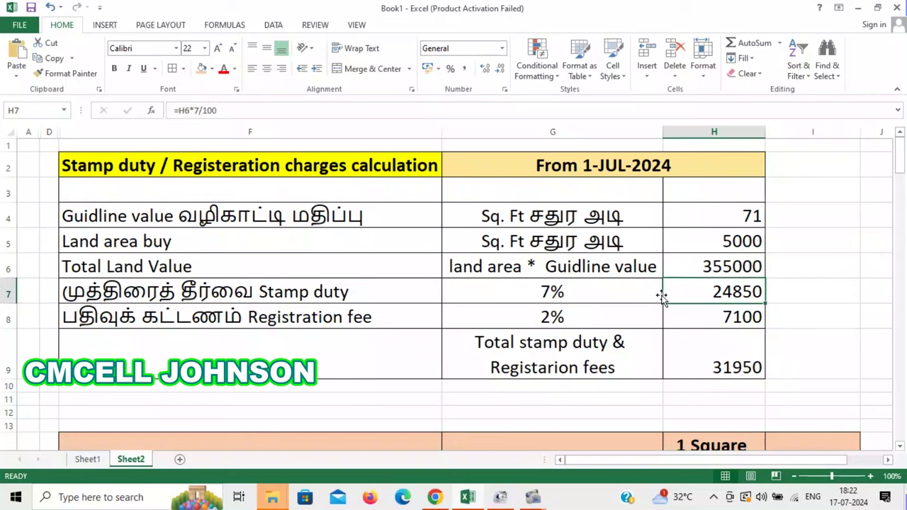
# Step: Give the 7% stamp duty cell G7 a light blue fill and bold text
pyautogui.click(574, 291)
pyautogui.click(212, 69)
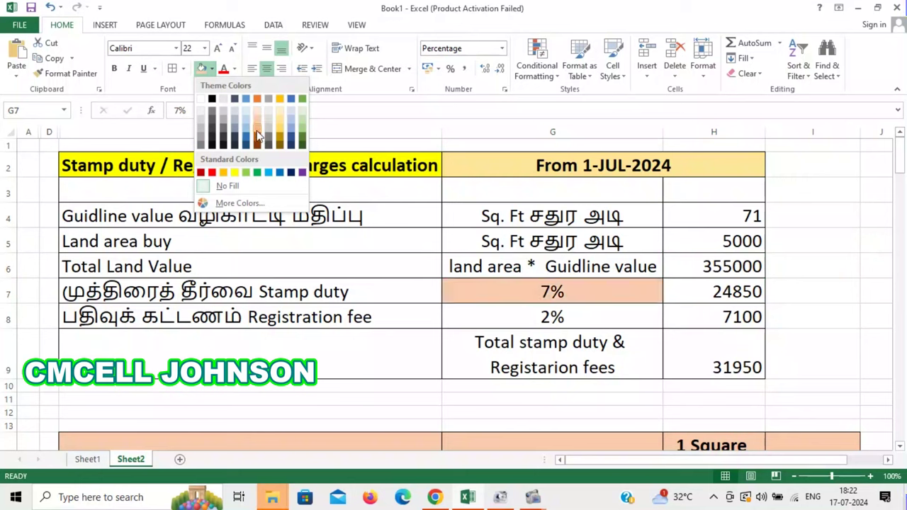
pyautogui.click(267, 173)
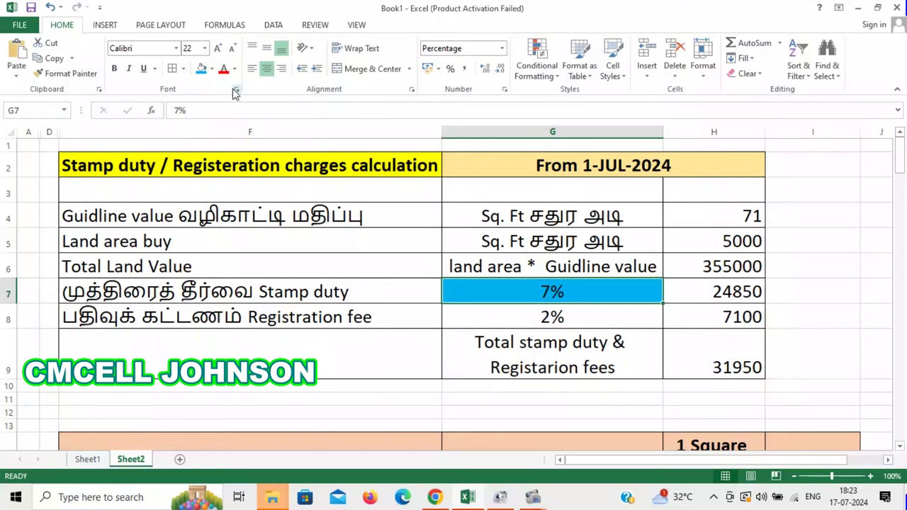
pyautogui.click(114, 69)
# Step: Check the registration fee formula and copy the formatting of the 7% cell onto the 2% registration fee cell G8
pyautogui.click(563, 314)
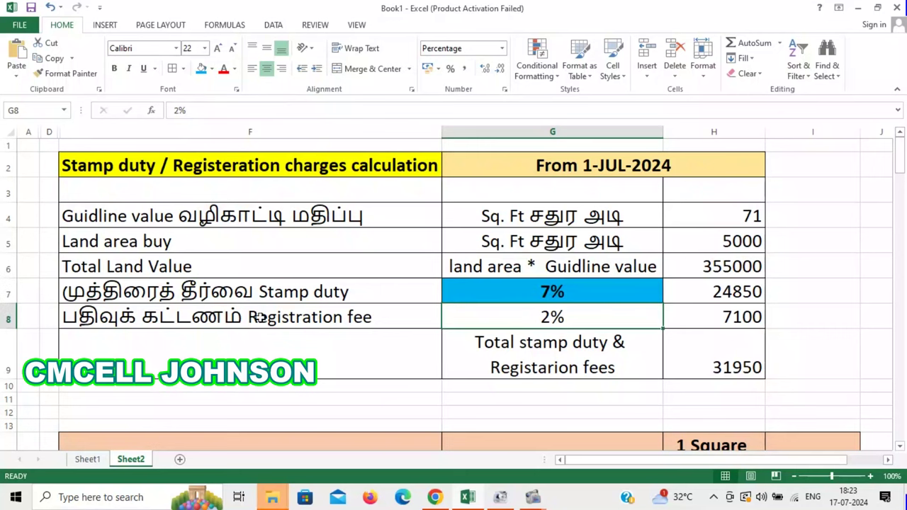
pyautogui.click(733, 319)
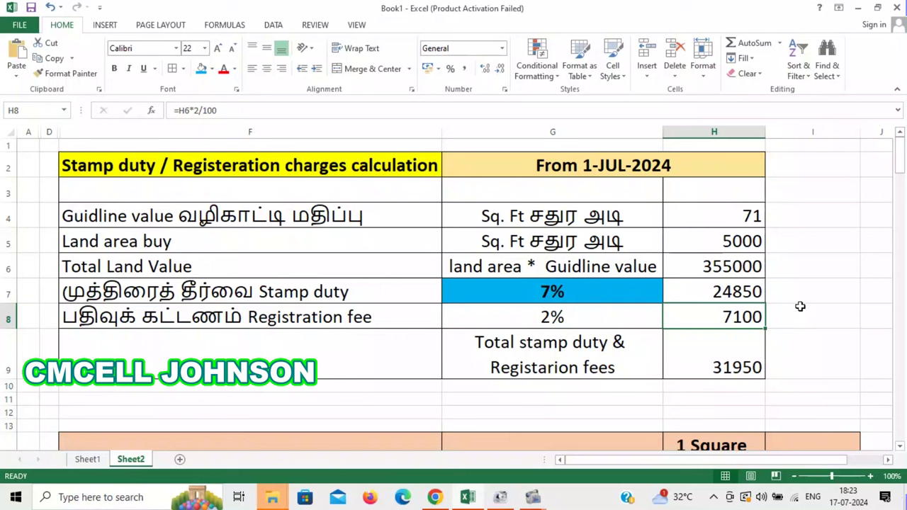
pyautogui.click(630, 318)
pyautogui.click(550, 292)
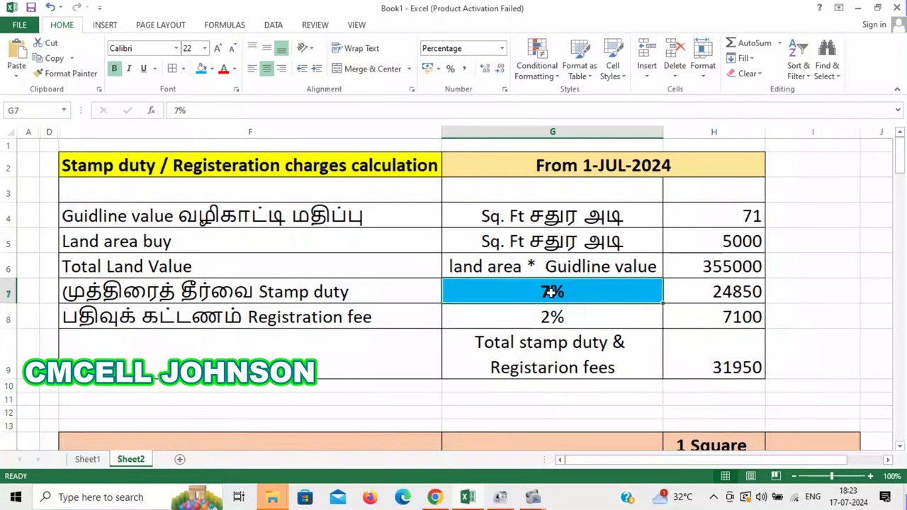
pyautogui.click(83, 75)
pyautogui.click(571, 318)
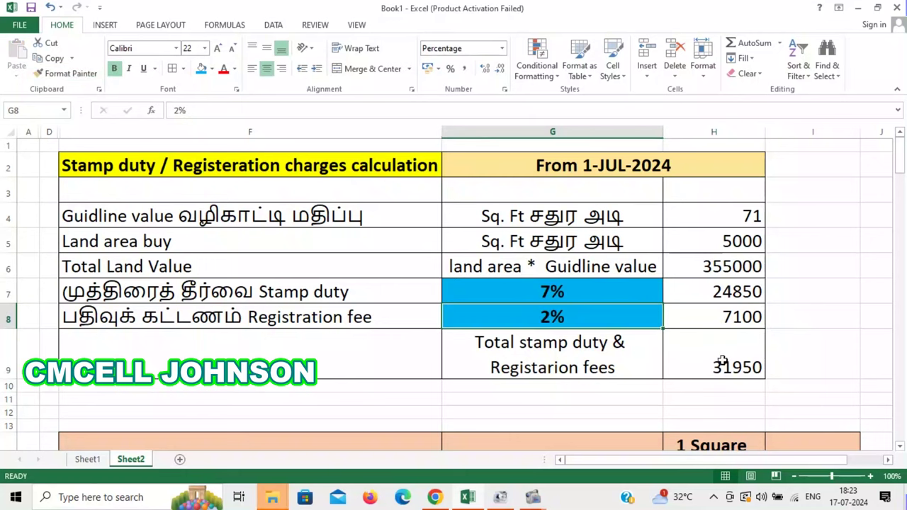
# Step: Review the total charges formula, and set the guideline value to 5000 and the land area to 600 square feet
pyautogui.click(728, 367)
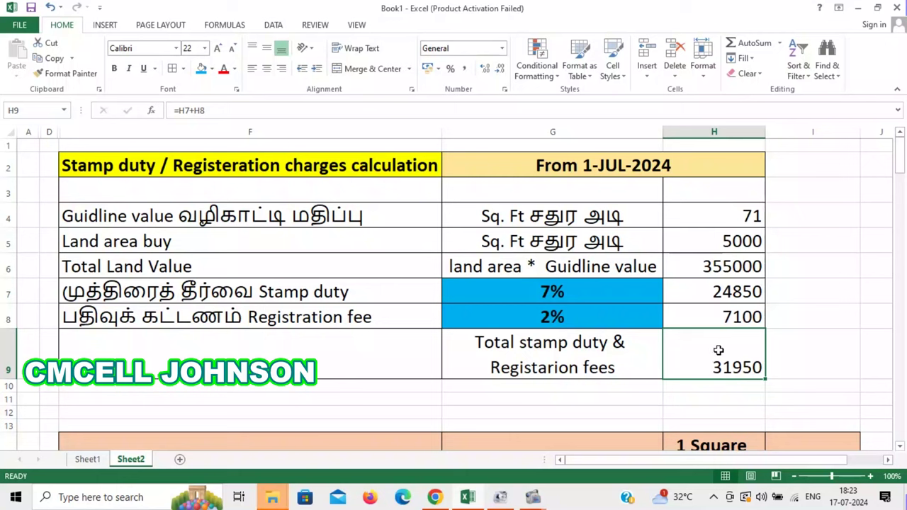
pyautogui.click(728, 213)
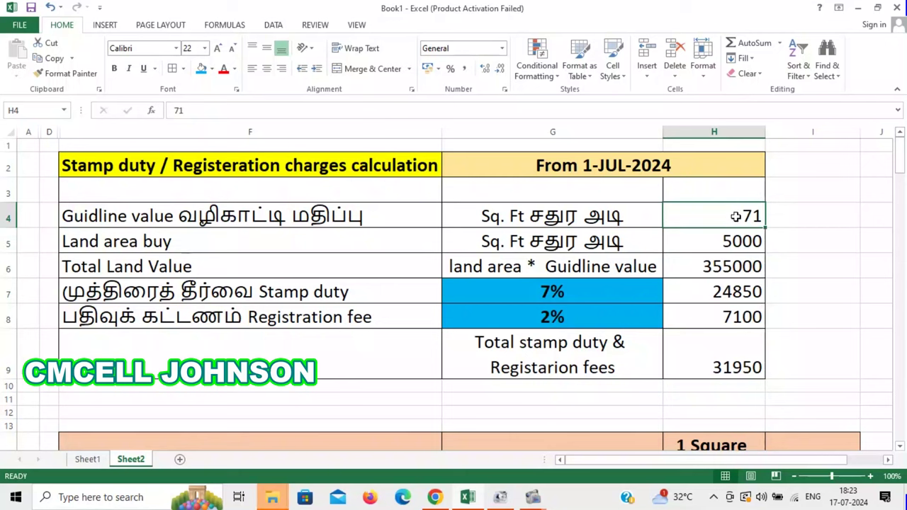
pyautogui.click(751, 242)
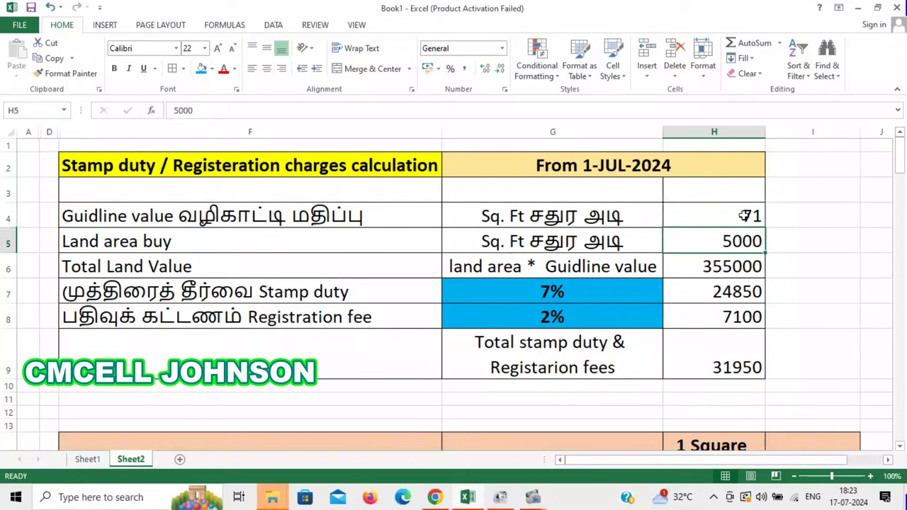
pyautogui.click(745, 215)
pyautogui.write('5000')
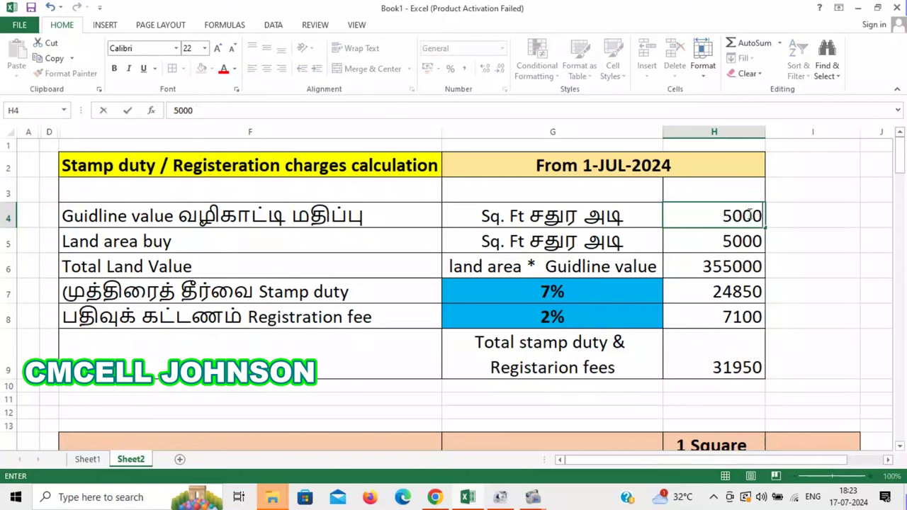
pyautogui.click(838, 240)
pyautogui.click(724, 243)
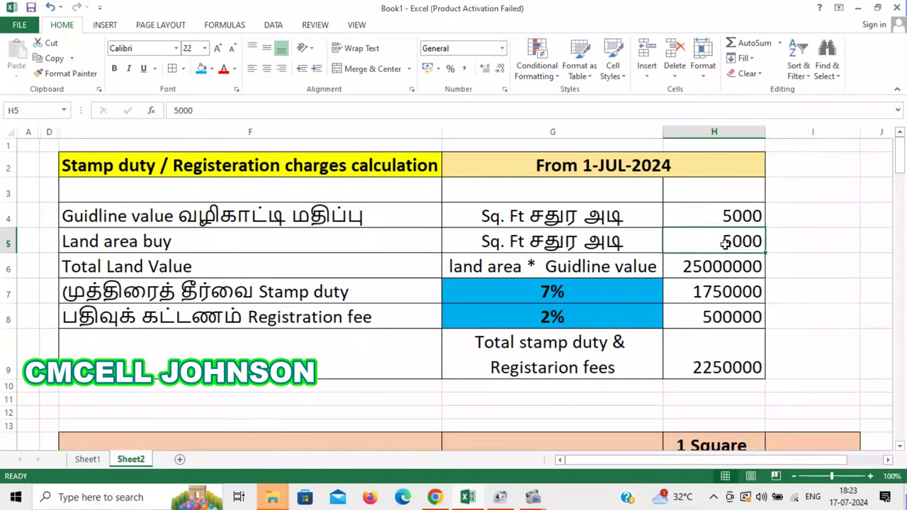
pyautogui.write('600')
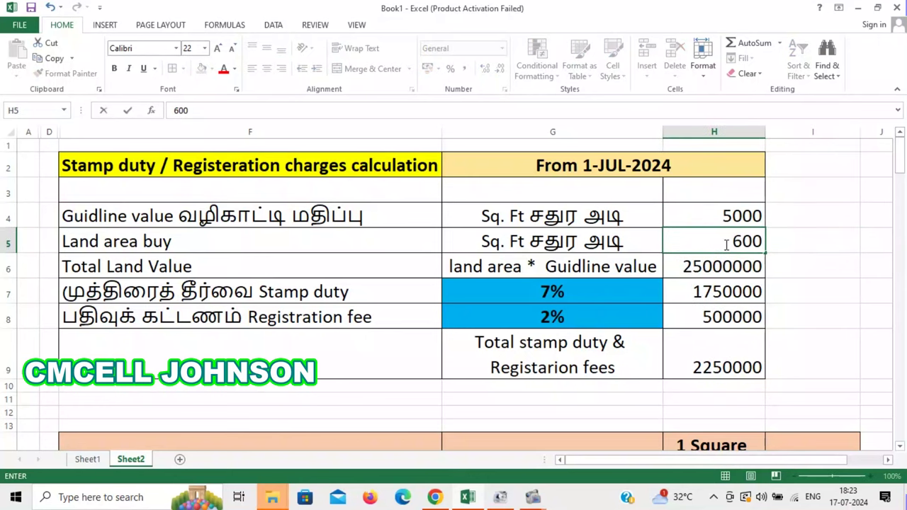
pyautogui.click(826, 282)
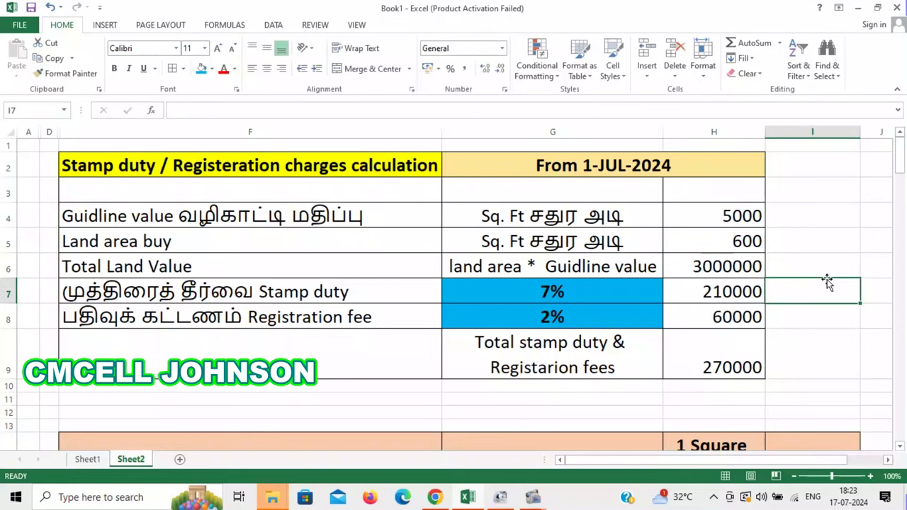
# Step: Check the total land value, registration fee and total charges, and set the guideline value in H4 to 2000 per square foot
pyautogui.click(702, 264)
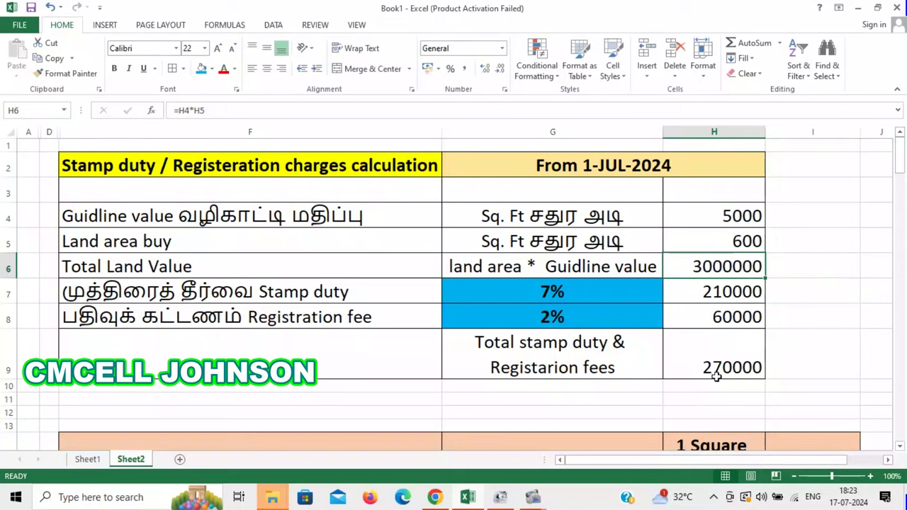
pyautogui.click(714, 376)
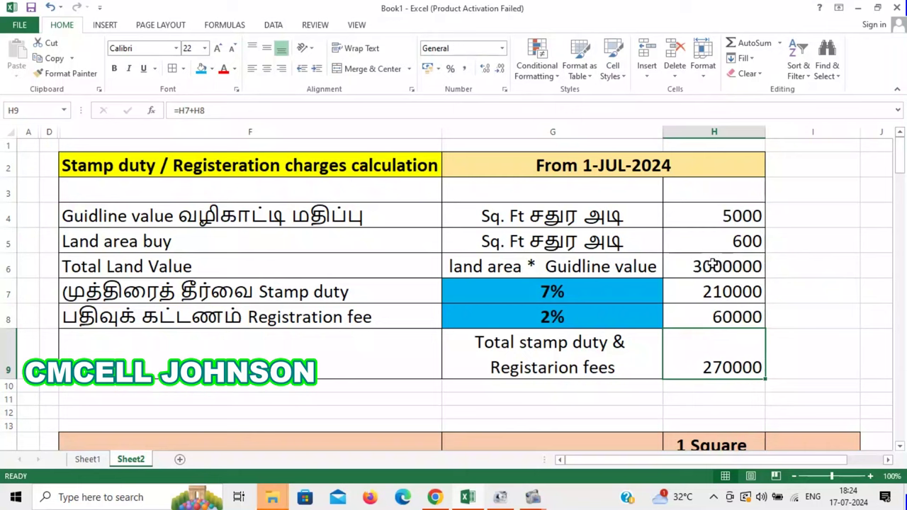
pyautogui.click(713, 265)
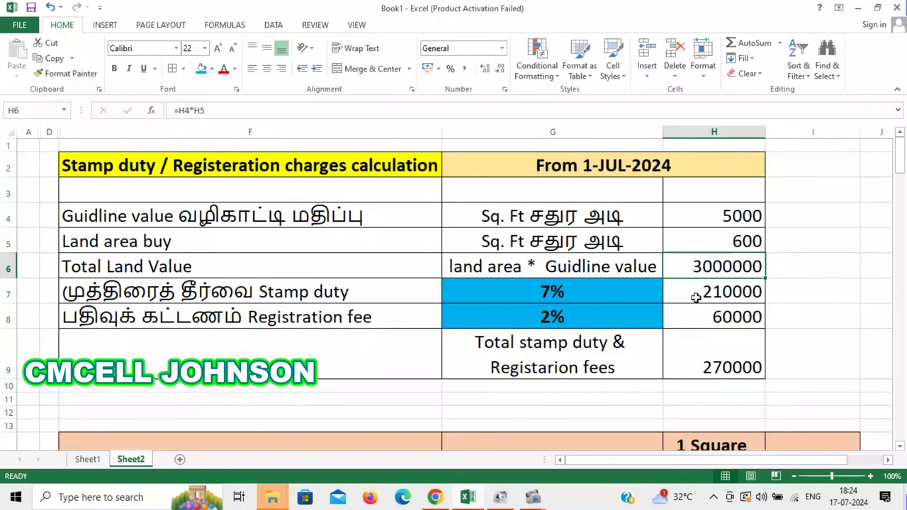
pyautogui.click(730, 320)
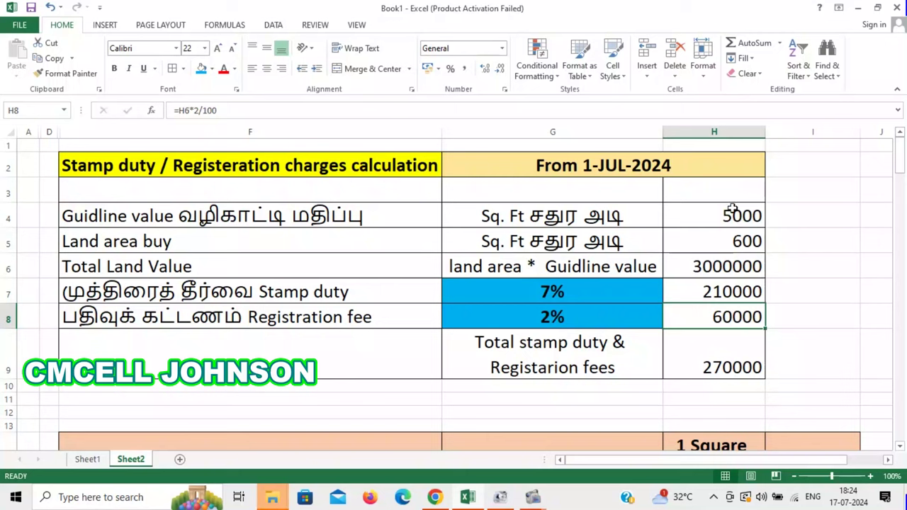
pyautogui.click(732, 210)
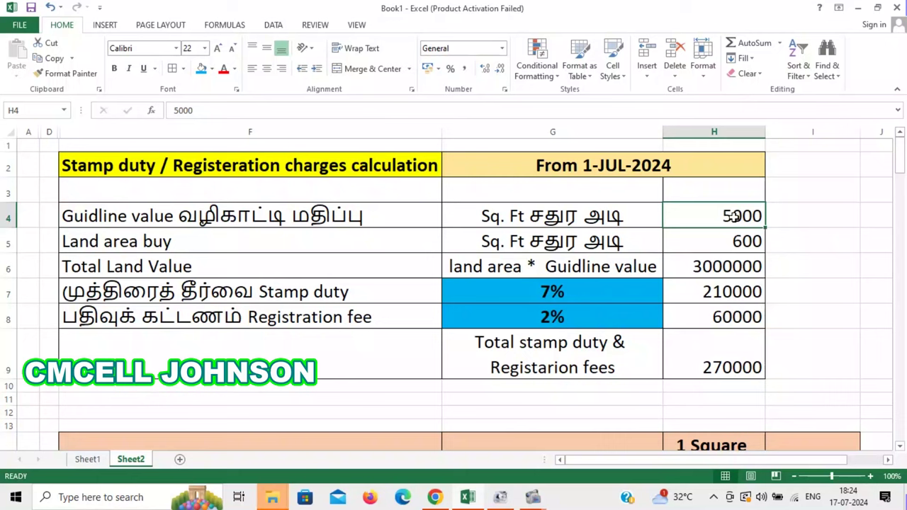
pyautogui.write('2000')
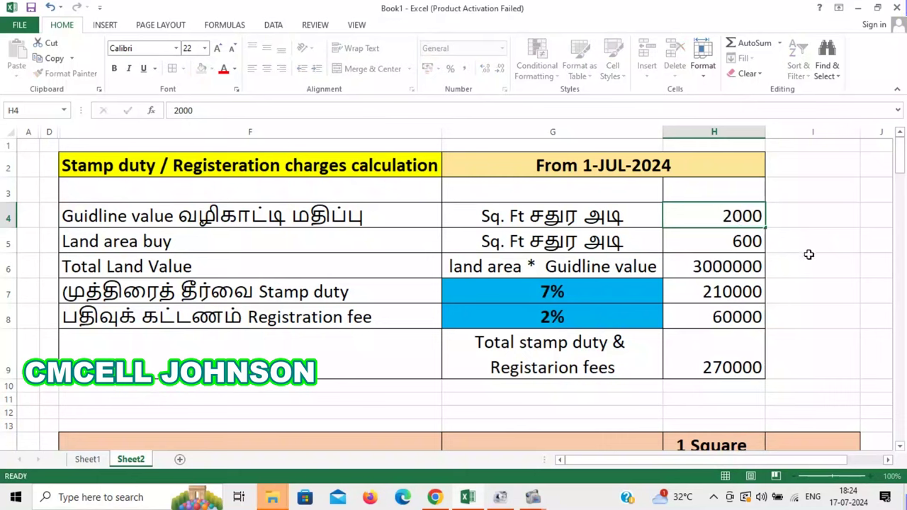
pyautogui.click(807, 259)
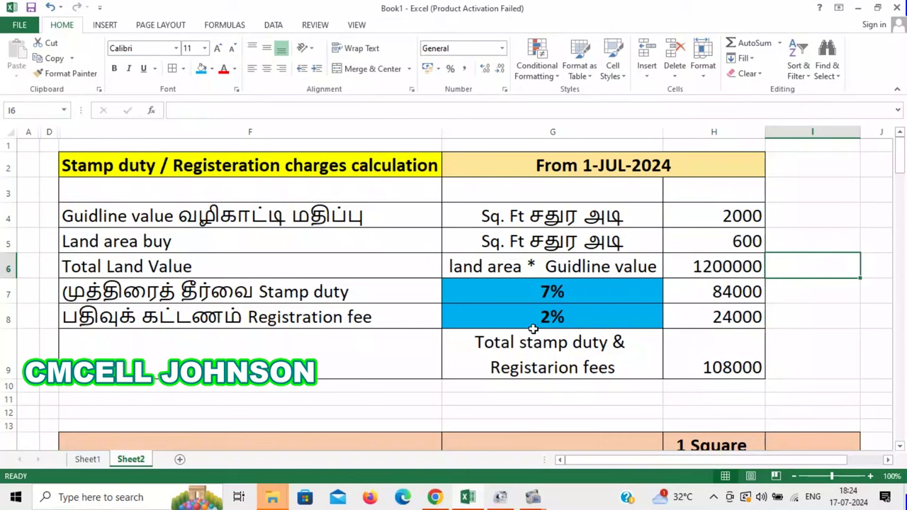
# Step: Review the worked example from guideline value and land area through total land value, 7% stamp duty, 2% registration fee and total charges
pyautogui.click(720, 216)
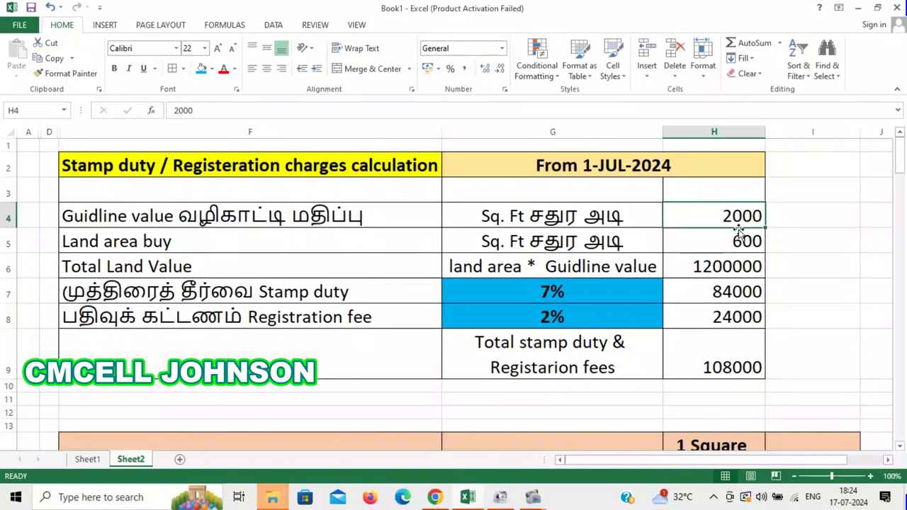
pyautogui.click(728, 239)
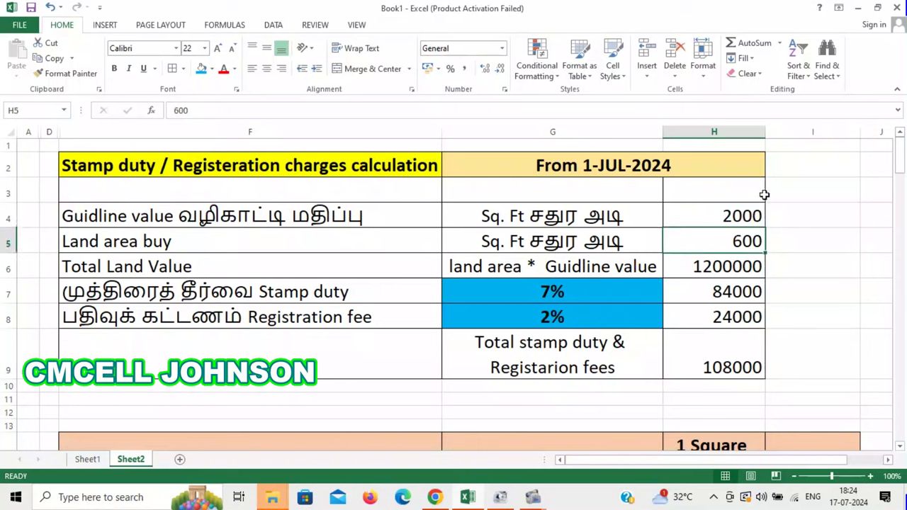
pyautogui.click(720, 268)
pyautogui.click(596, 293)
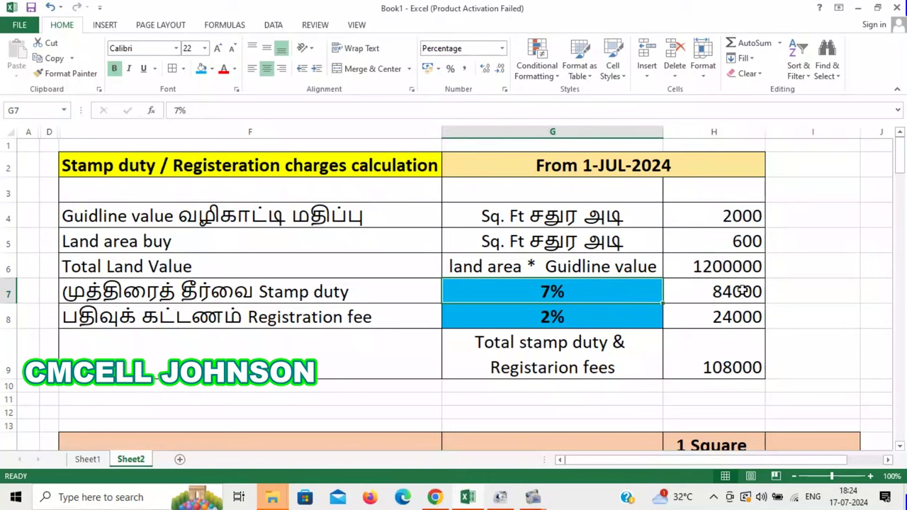
pyautogui.click(743, 291)
pyautogui.click(589, 315)
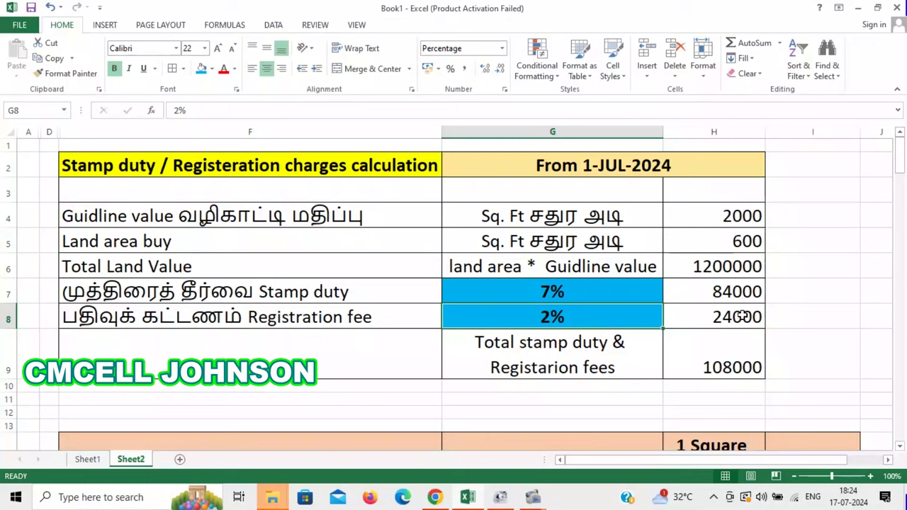
pyautogui.click(737, 316)
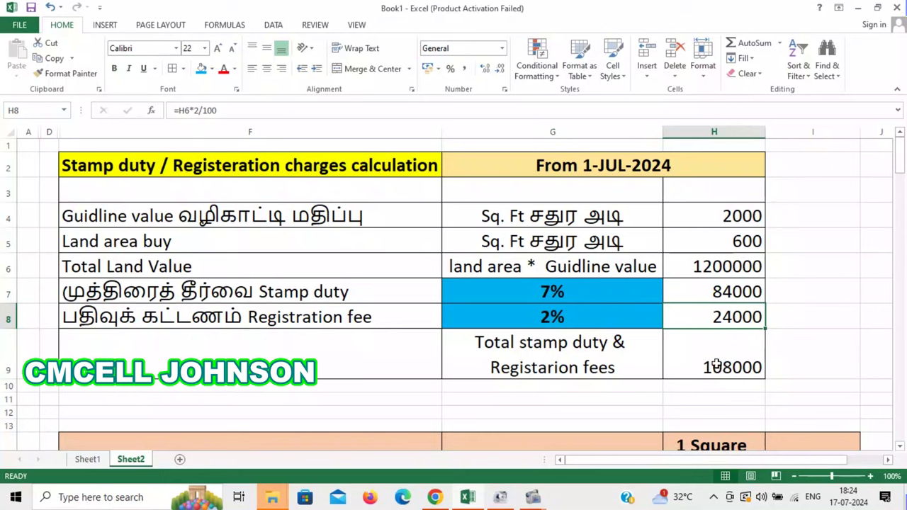
pyautogui.click(720, 365)
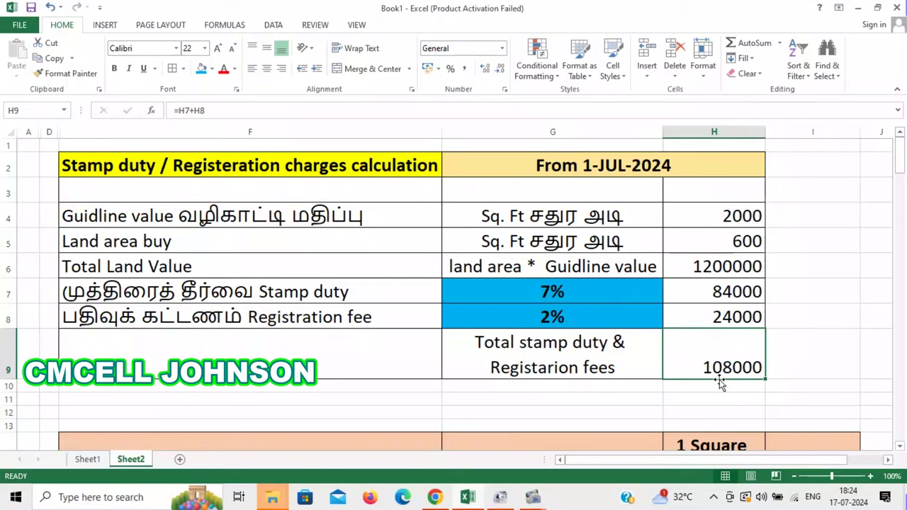
pyautogui.click(712, 386)
# Step: View the document-type rates on Sheet1, and switch to Chrome to show the YouTube channel's playlists page
pyautogui.click(88, 460)
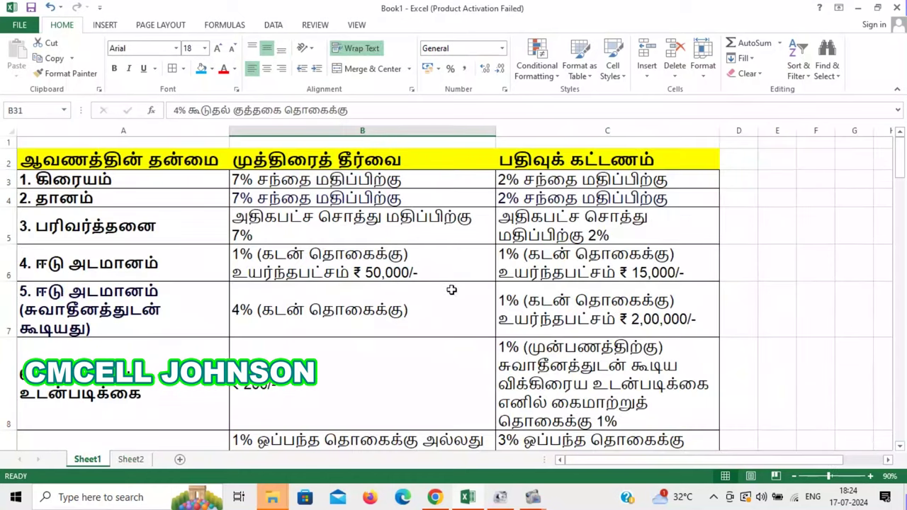
pyautogui.click(435, 498)
pyautogui.scroll(10, 330, 217)
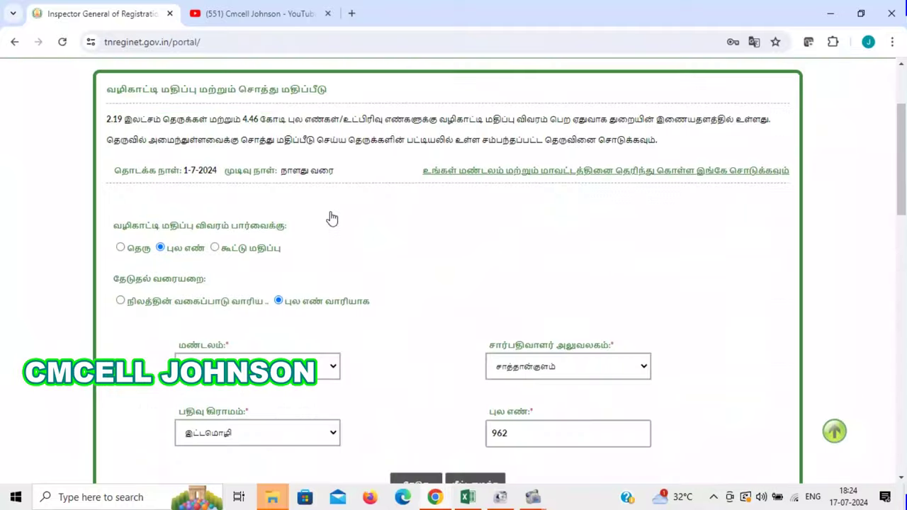
pyautogui.click(241, 15)
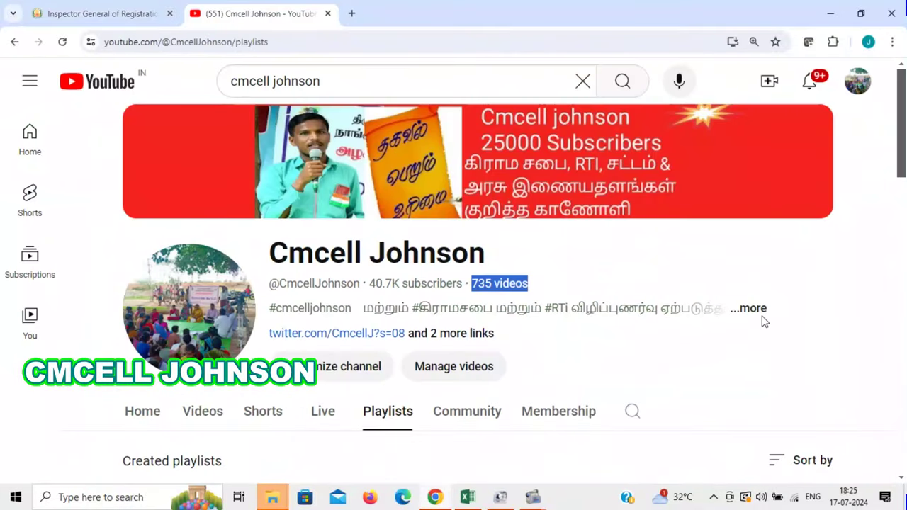